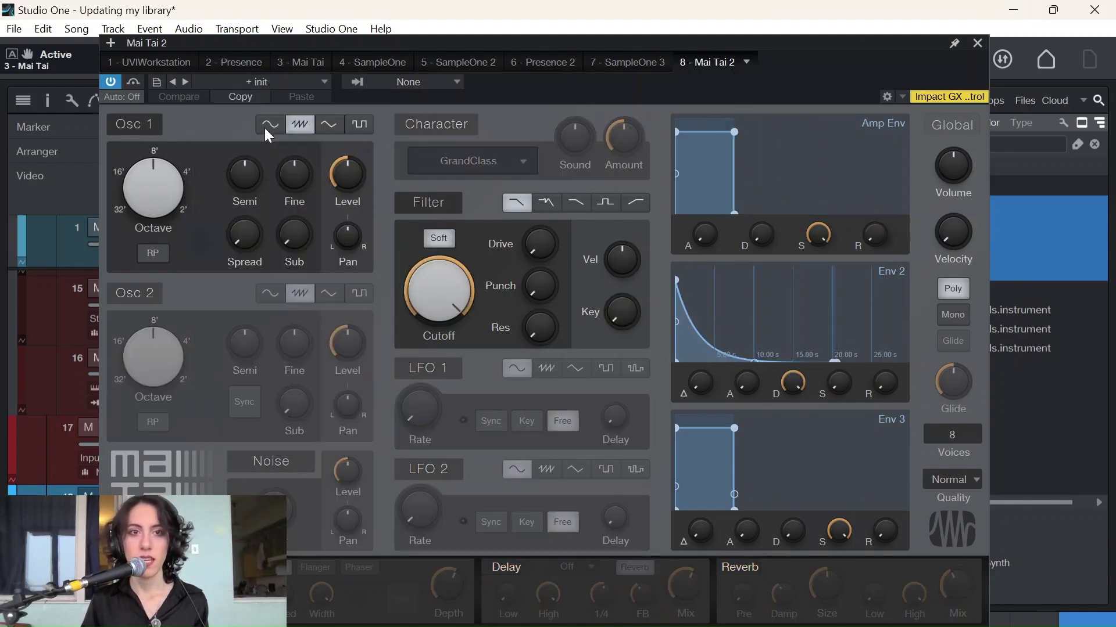
- Switch Osc 1 to a sine wave and bypass the filter
click(448, 204)
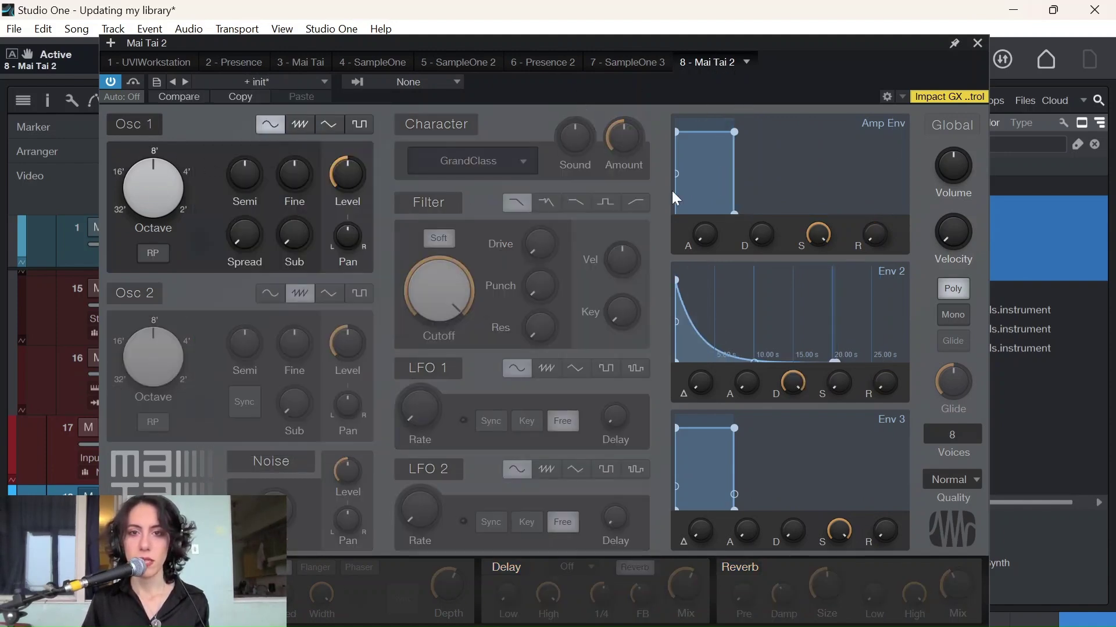
- Shape the Amp Env as a short pluck with zero sustain, a slight attack and a short, inward-curved decay
drag(733, 129, 764, 279)
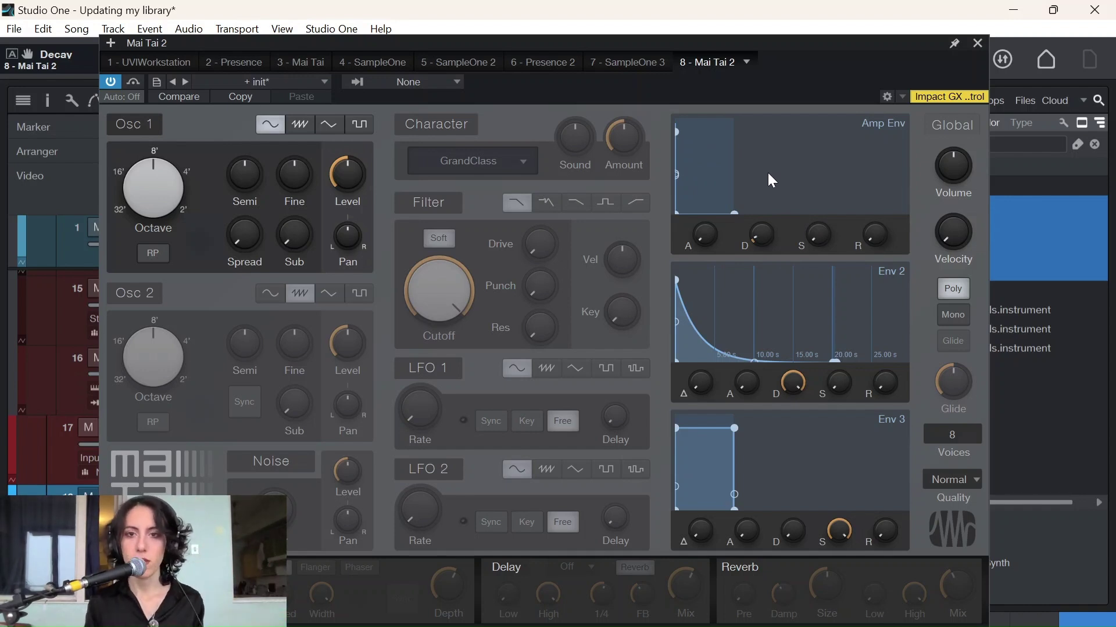
mouse_move(772, 227)
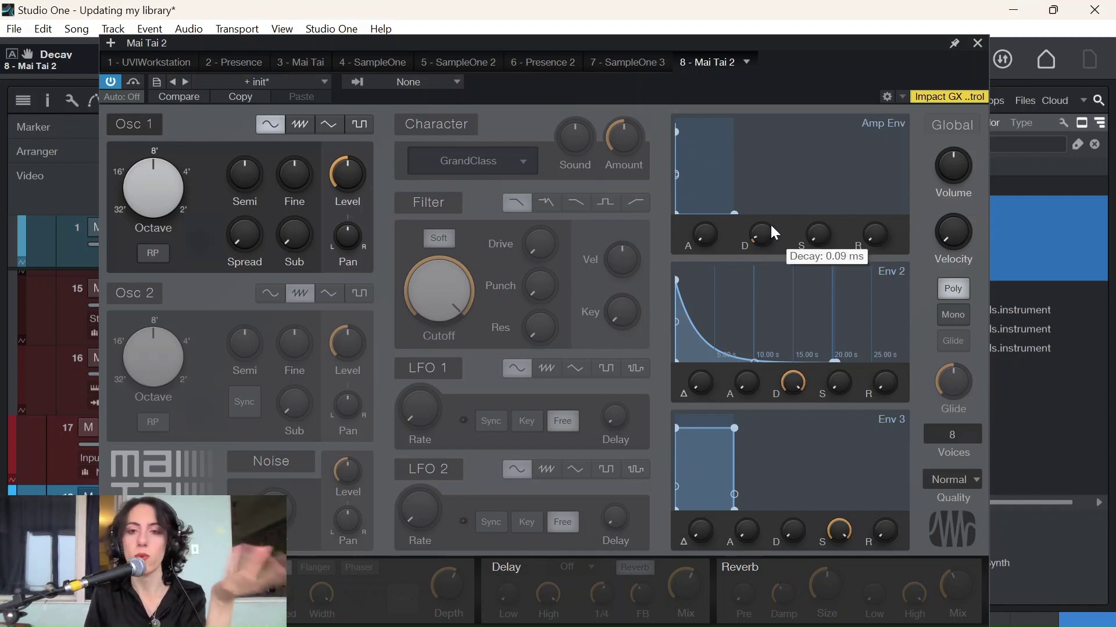
drag(771, 226, 763, 196)
drag(708, 239, 730, 184)
mouse_move(719, 230)
mouse_down()
mouse_move(709, 235)
mouse_move(718, 244)
mouse_up()
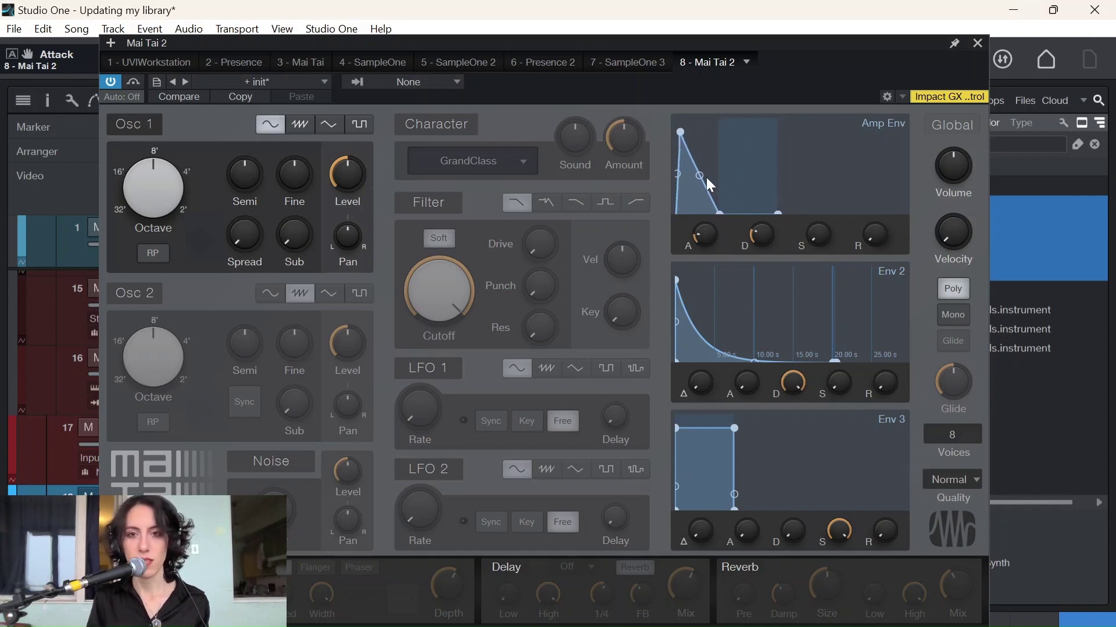
drag(708, 179, 709, 240)
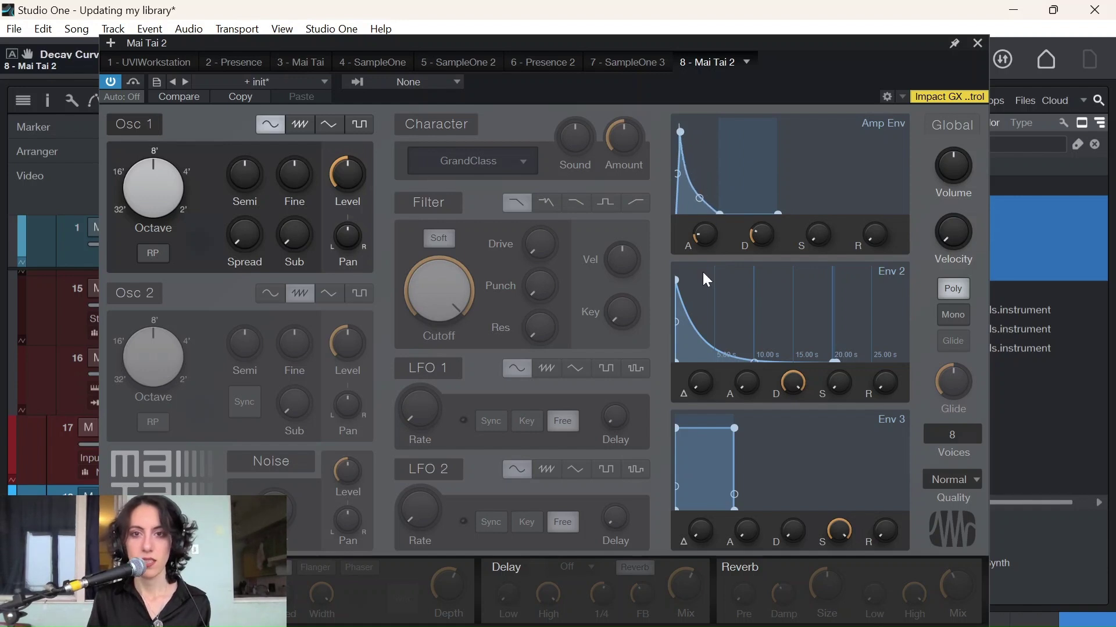
- Add a slight attack to Env 2 and bring up the modulation matrix slots
drag(678, 279, 681, 279)
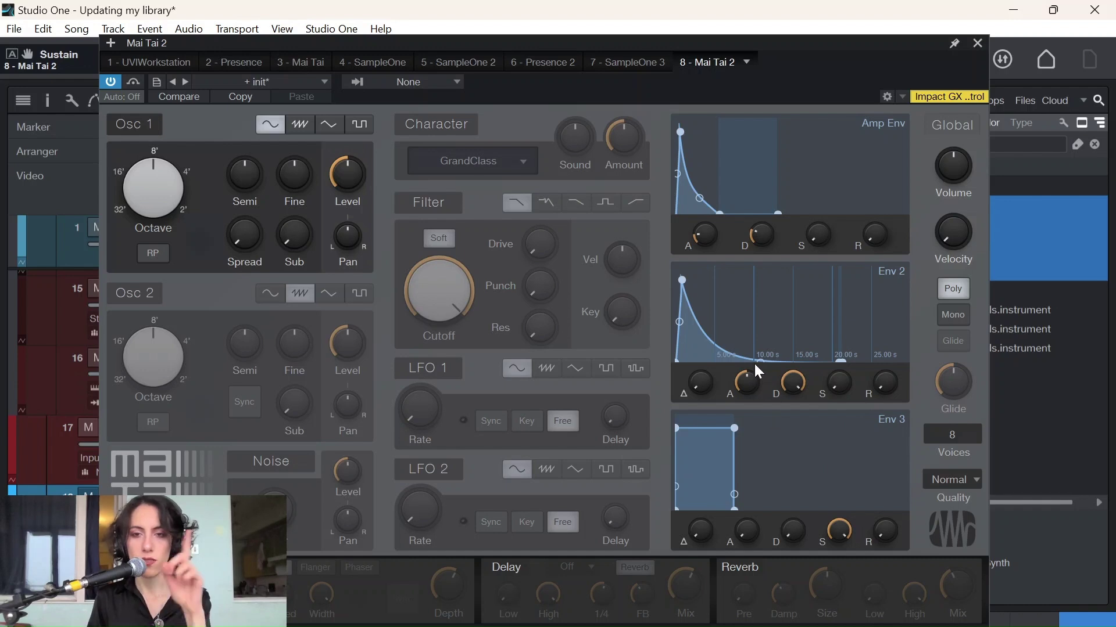
click(122, 615)
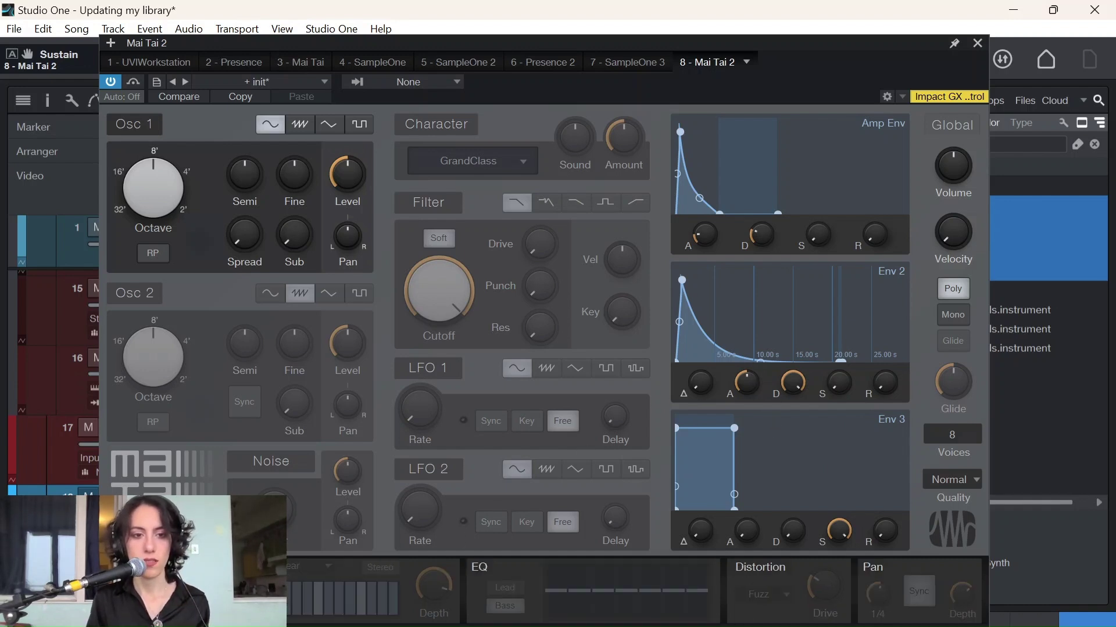
click(129, 567)
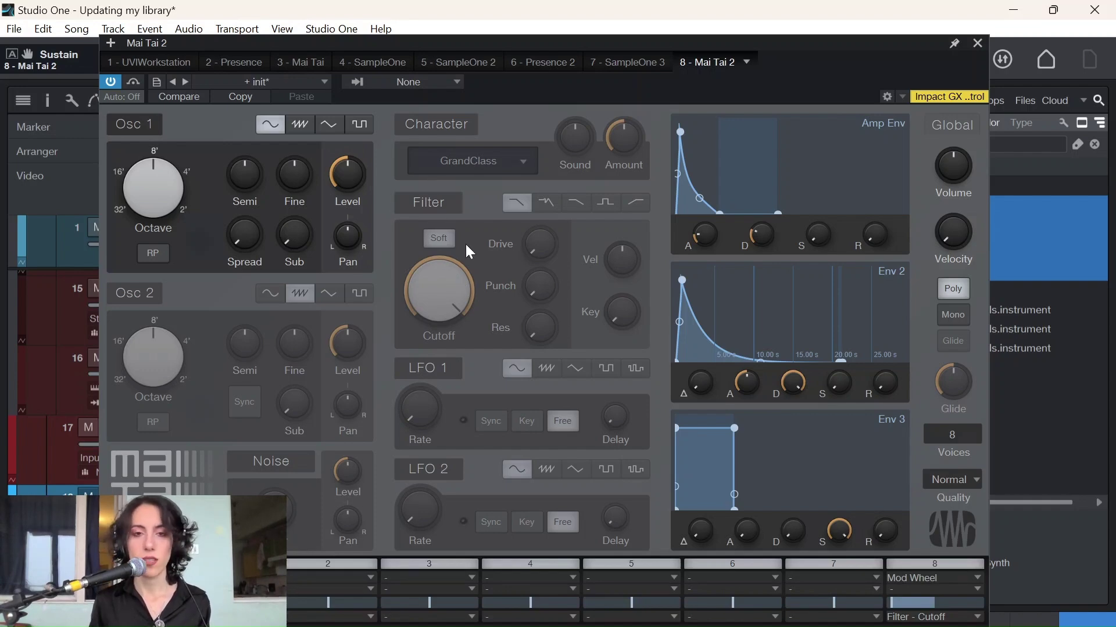
- Create an instrument part over bars 1 to 5 on the new Mai Tai track and open it for note editing
click(977, 43)
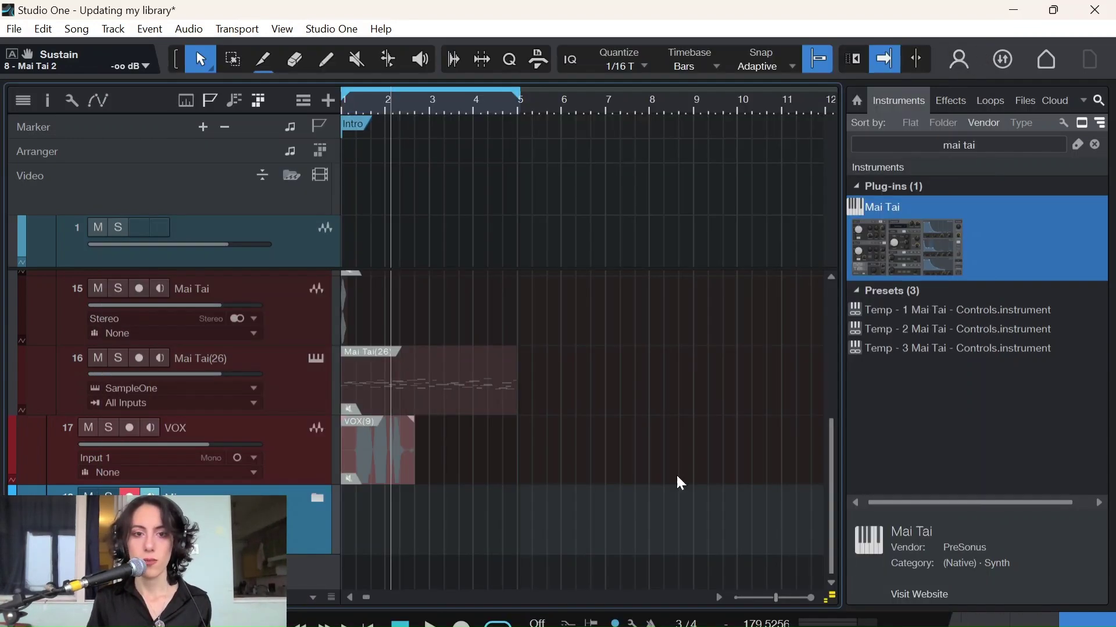
click(370, 599)
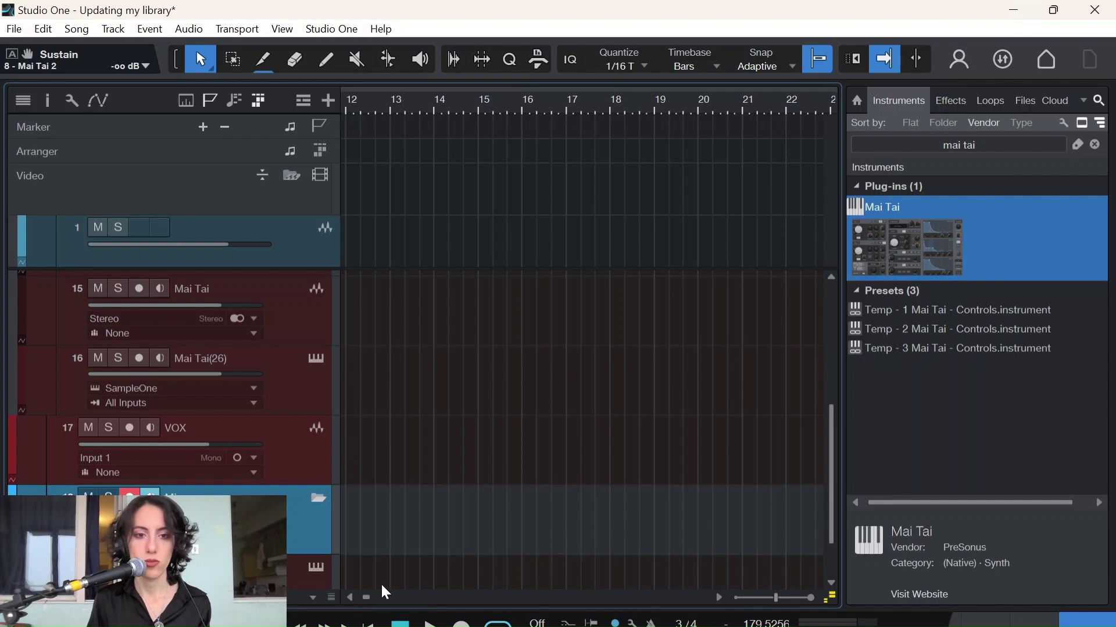
click(357, 598)
scroll(465, 466, down, 1)
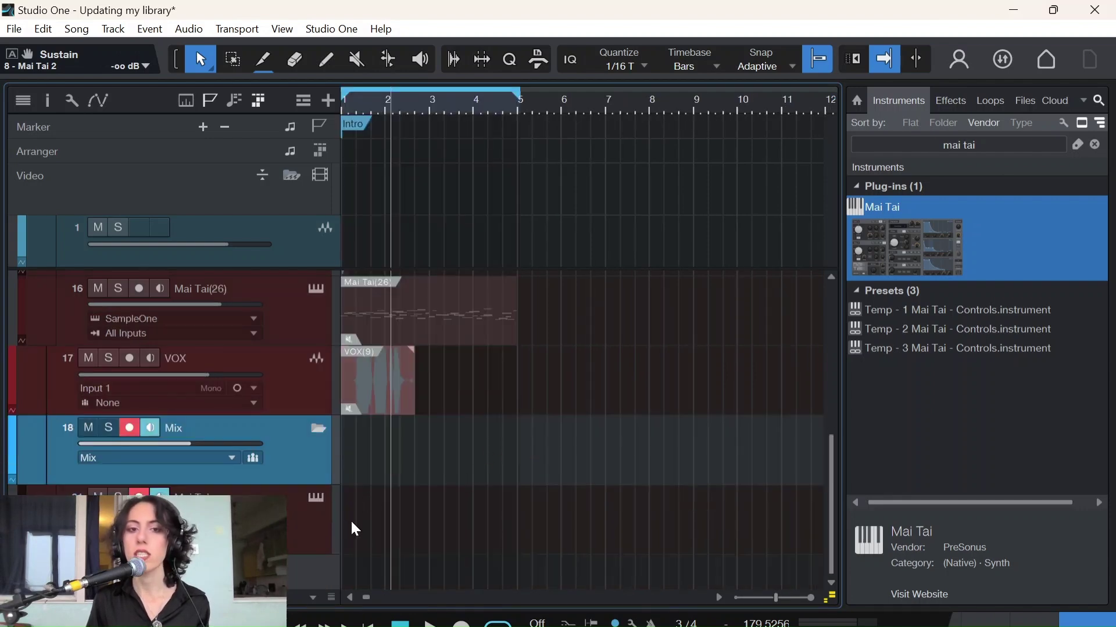
double_click(370, 528)
double_click(366, 525)
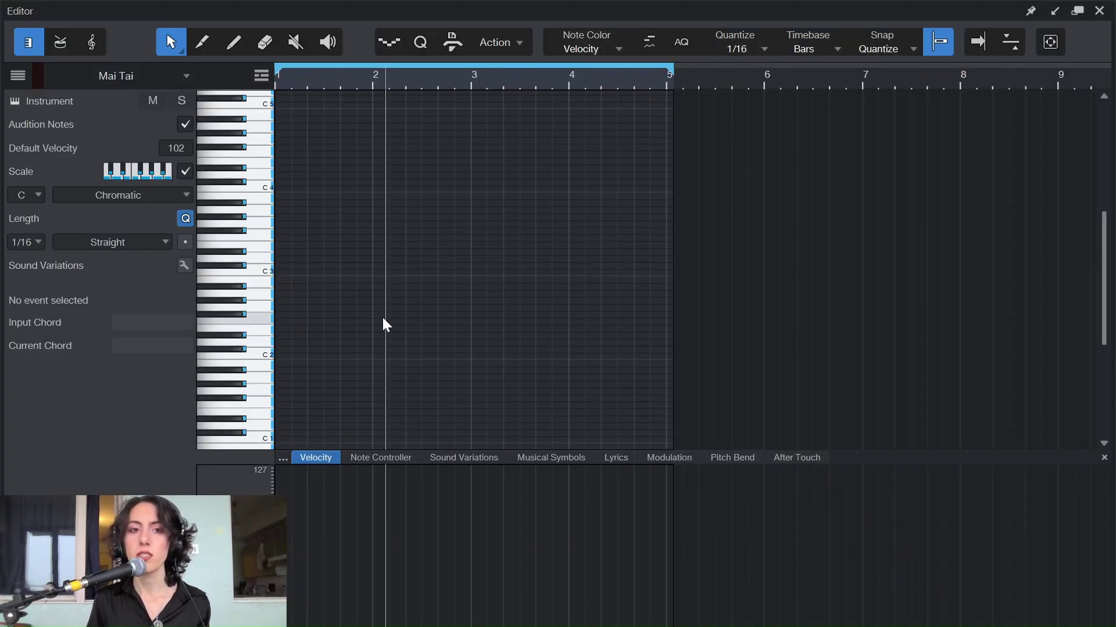
- Draw a long C 3 note from bar 1 into bar 4, play it from the start and close the note editor
drag(280, 273, 608, 288)
key(comma)
key(space)
key(space)
click(1097, 11)
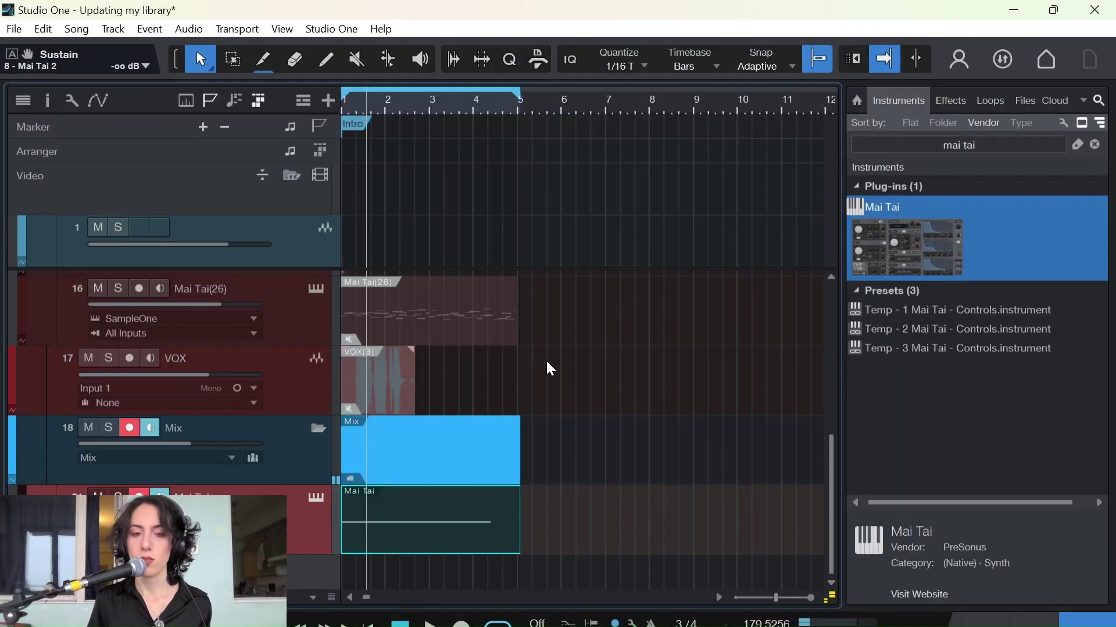
- Reopen the Mai Tai 2 instrument and assign ENV 2 as the source of modulation slot 2
click(318, 495)
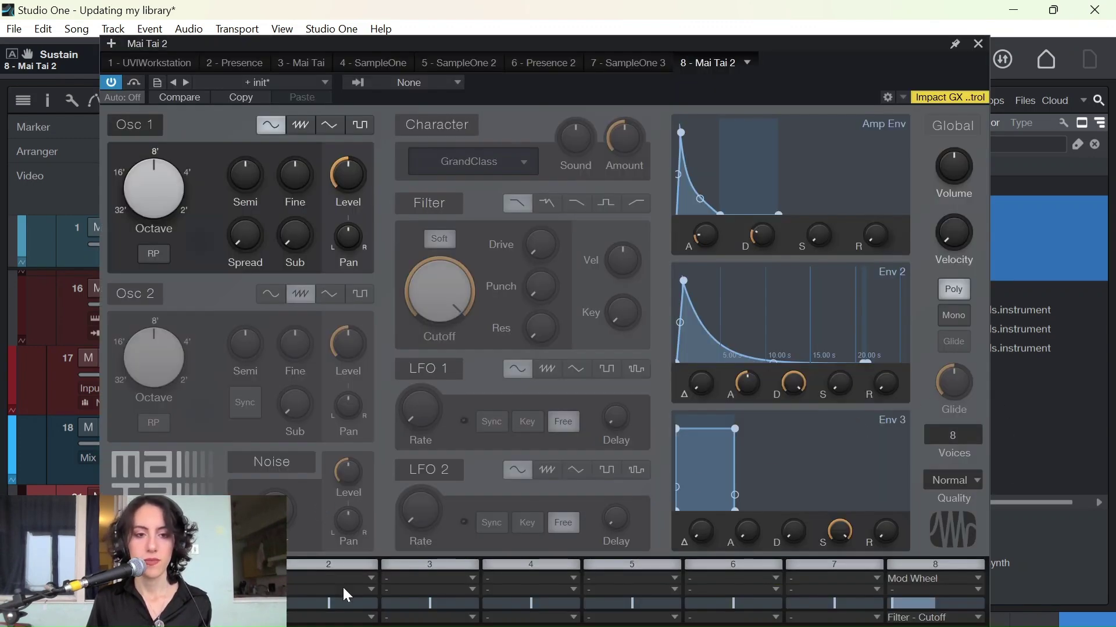
click(324, 585)
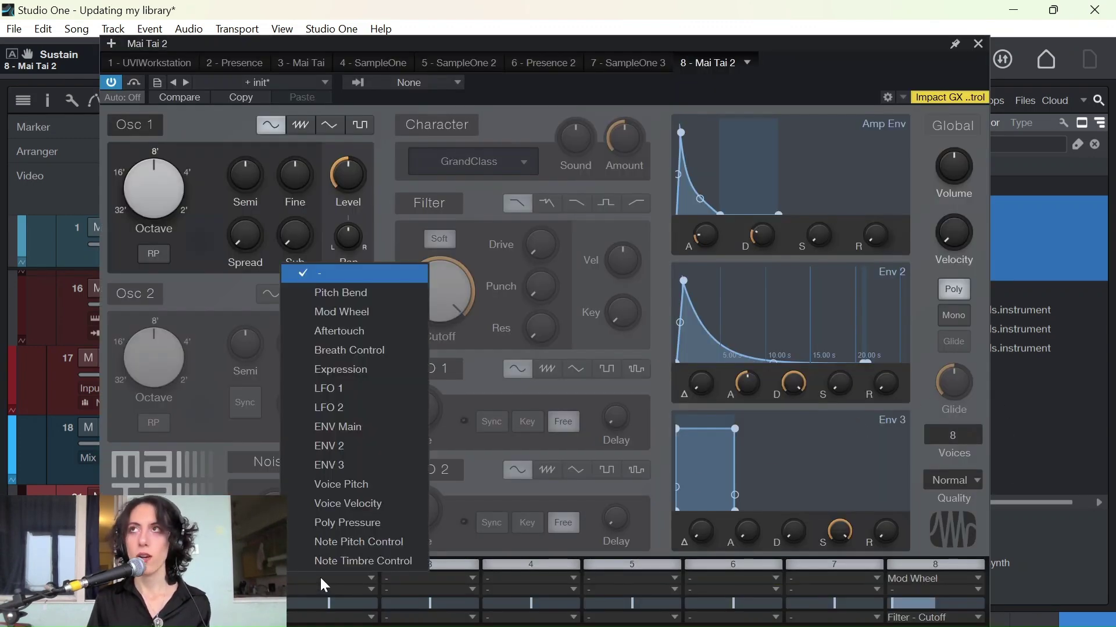
click(347, 447)
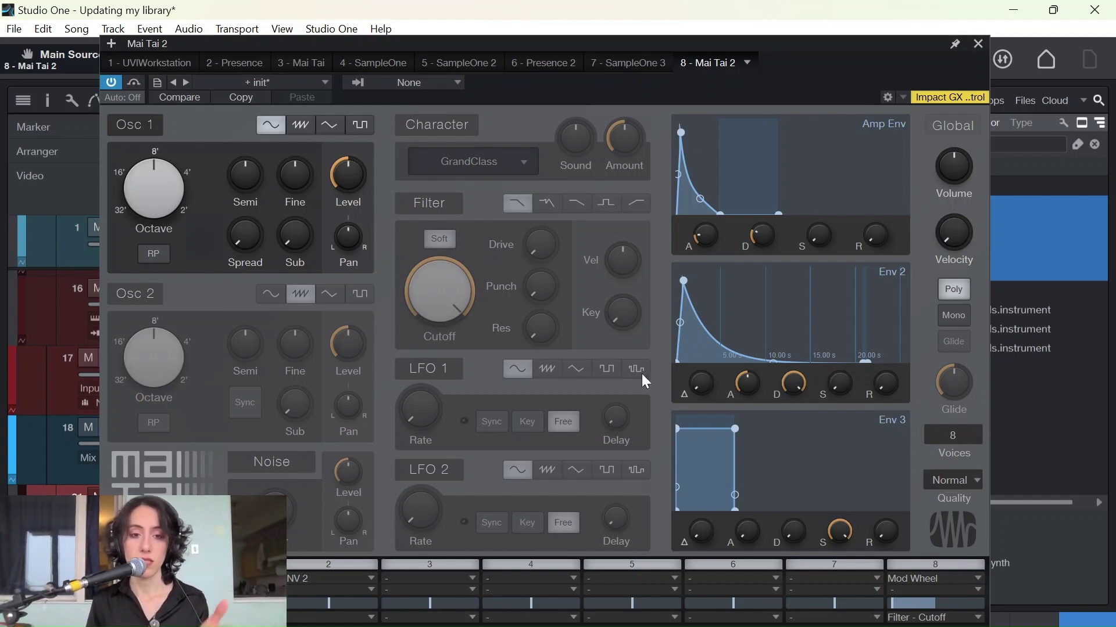
- Route modulation slot 2 to OSC 1 - Pitch with an amount of -31.8 %, and close the instrument
click(340, 619)
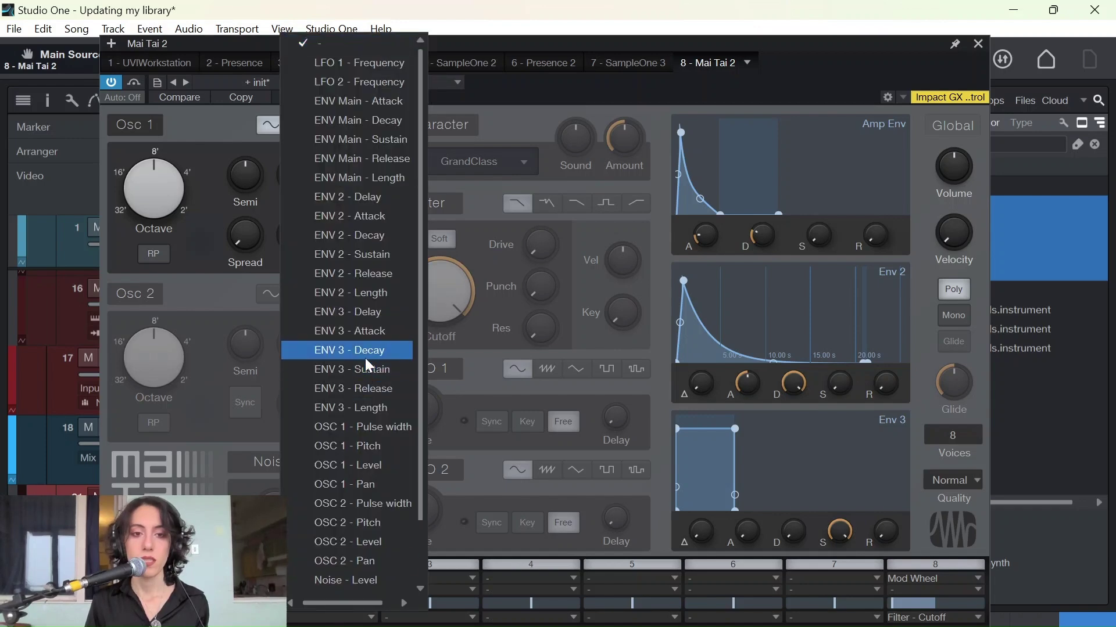
scroll(348, 465, down, 2)
scroll(352, 498, up, 2)
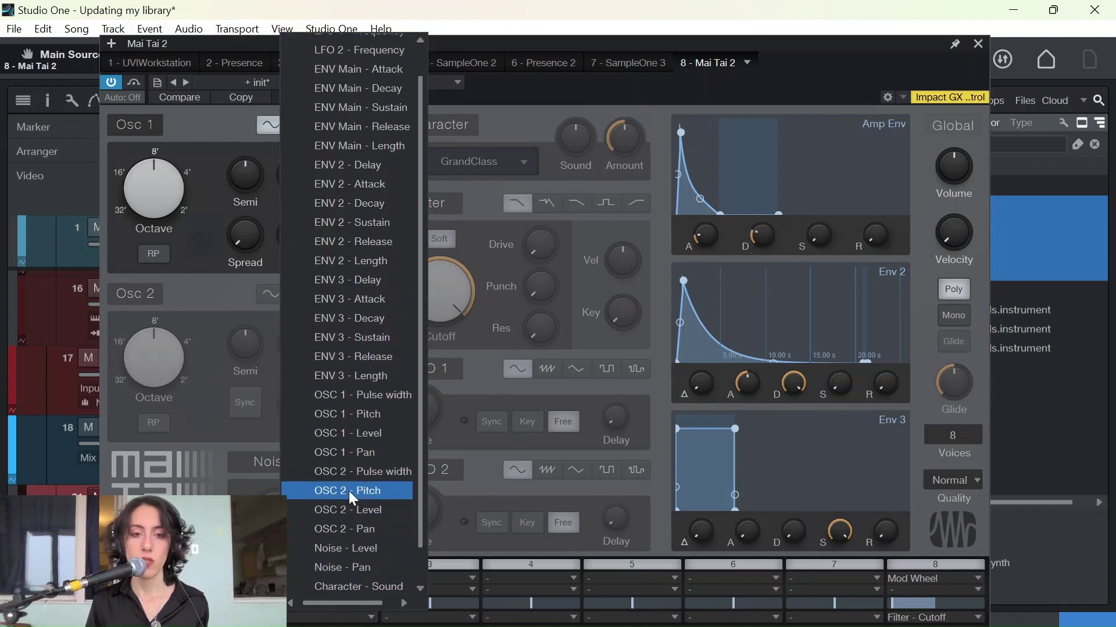
scroll(359, 496, up, 1)
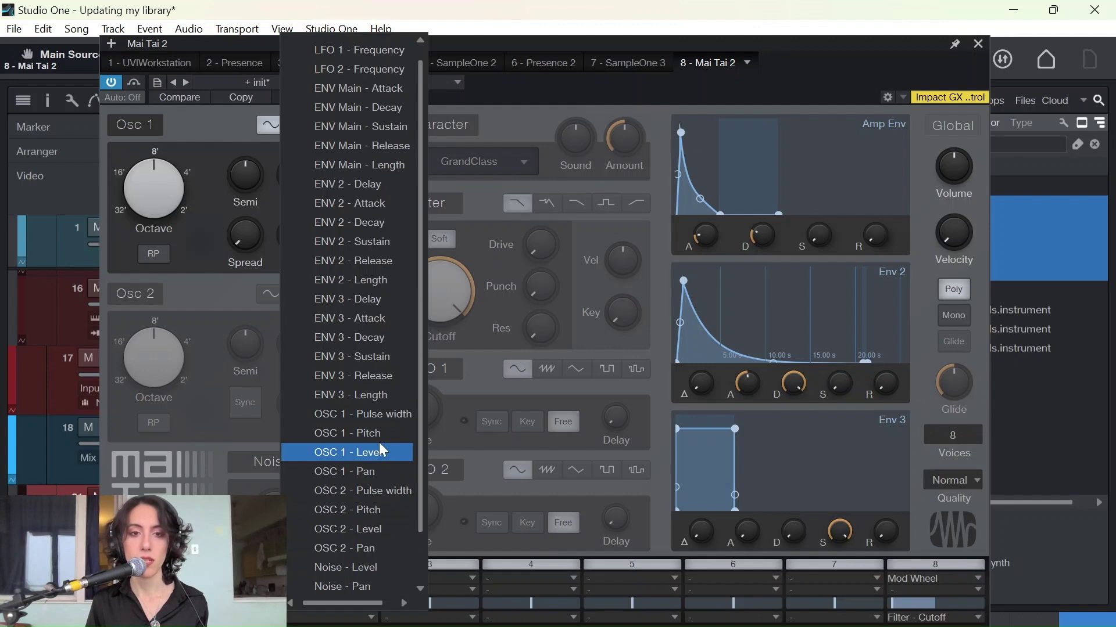
click(348, 434)
drag(340, 606, 305, 606)
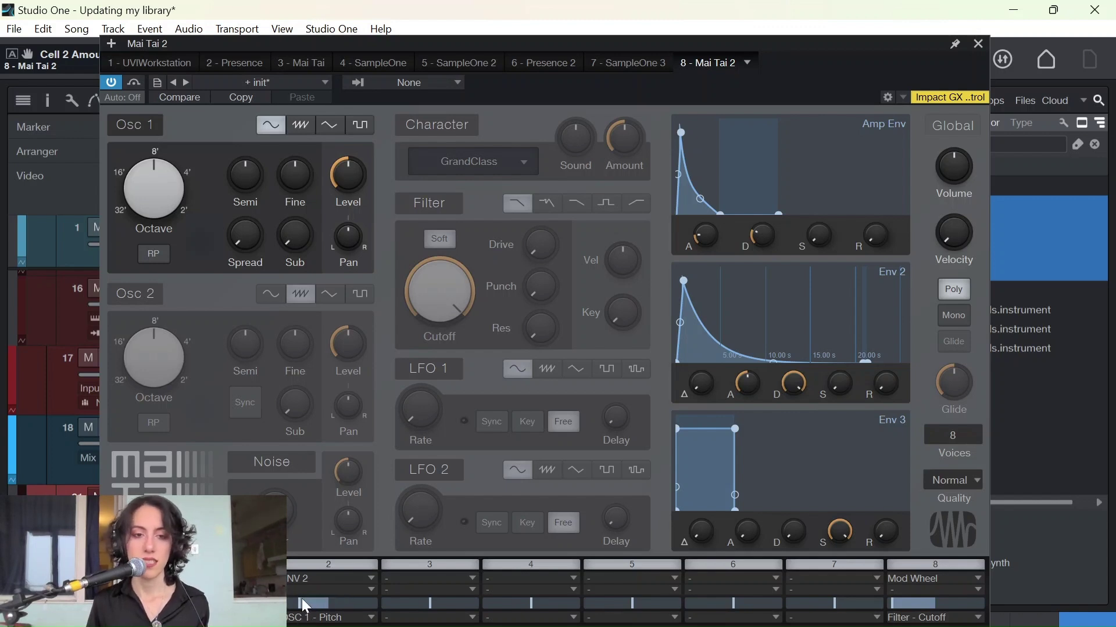
click(978, 44)
- Shorten the C 3 note to end at 2.01.02 and the loop to end midway through bar 2, and start playback
drag(509, 85, 488, 98)
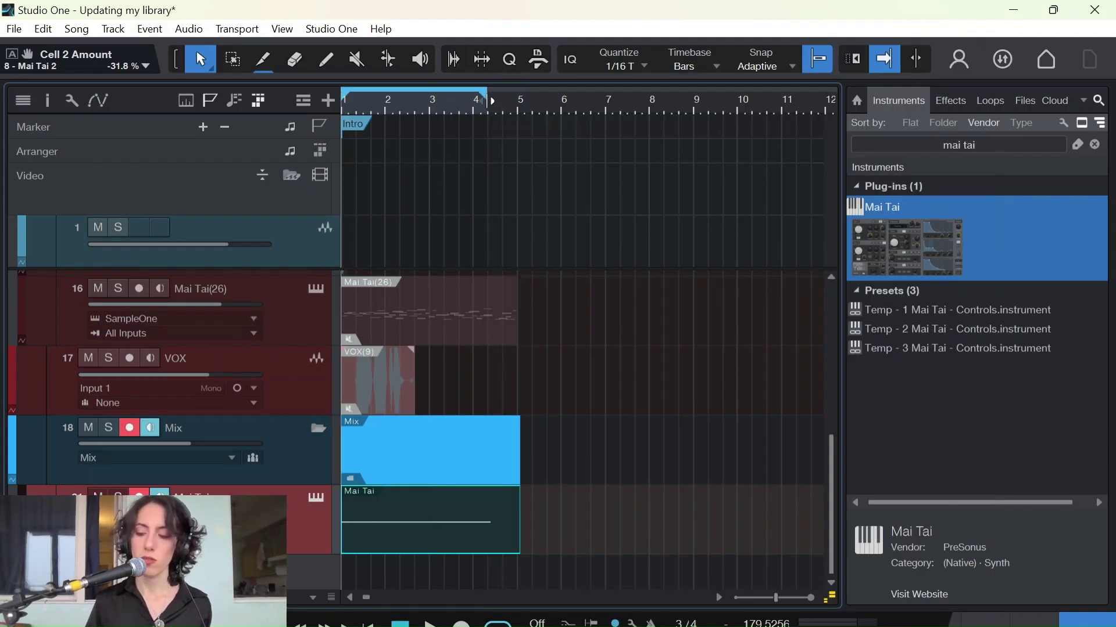
double_click(495, 531)
drag(608, 273, 376, 286)
drag(600, 82, 437, 87)
key(space)
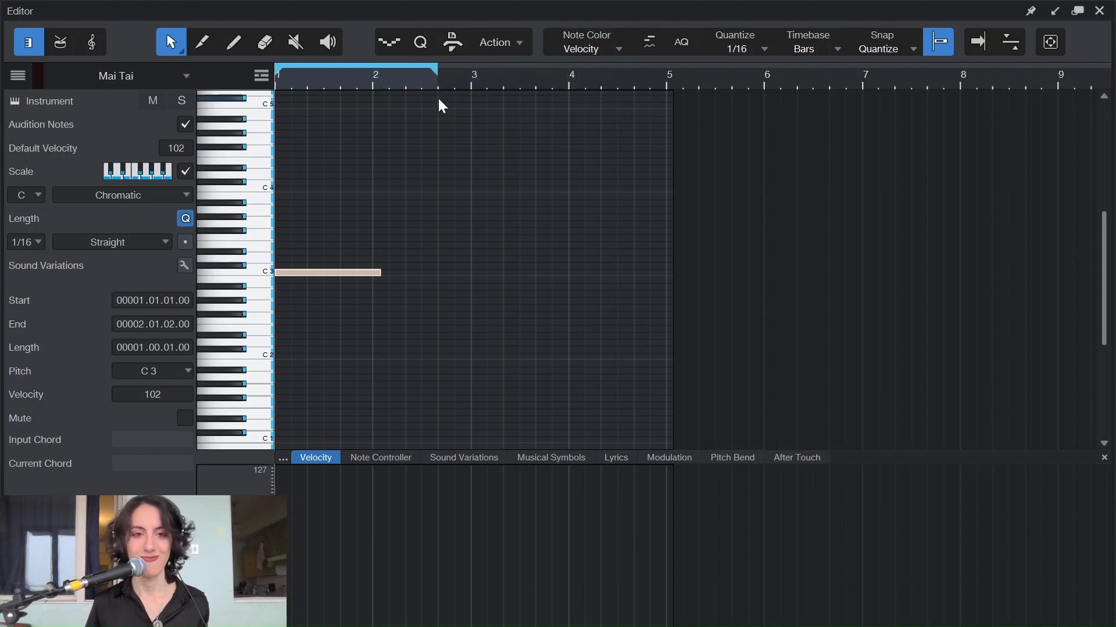
click(1098, 11)
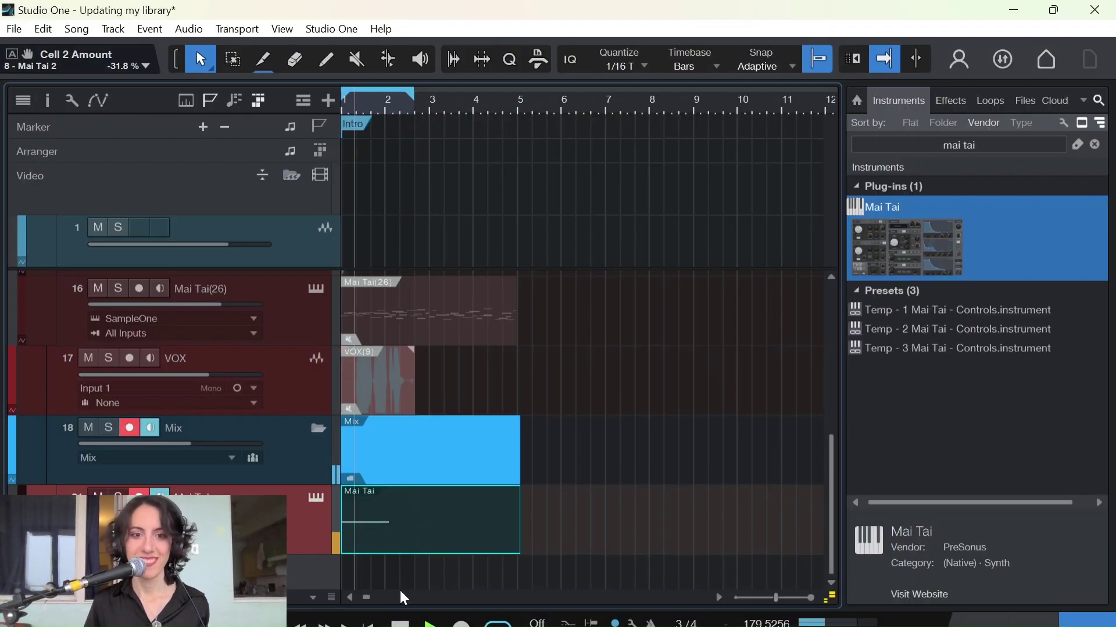
- Lengthen the Mai Tai's Amp Env attack slightly and bend its attack curve inward
click(316, 500)
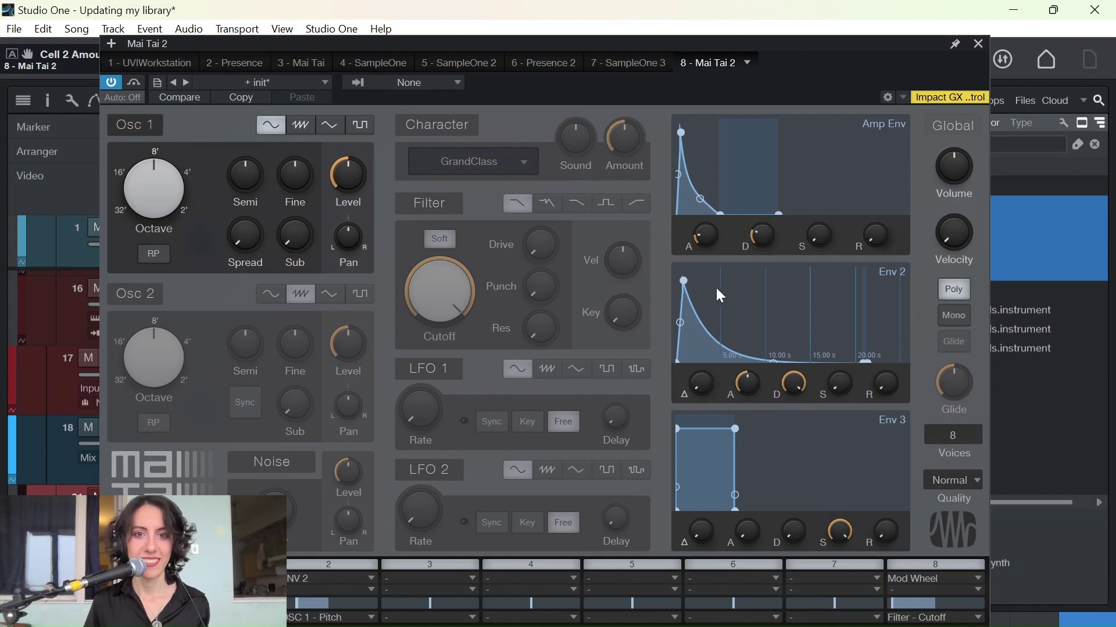
drag(679, 129, 685, 130)
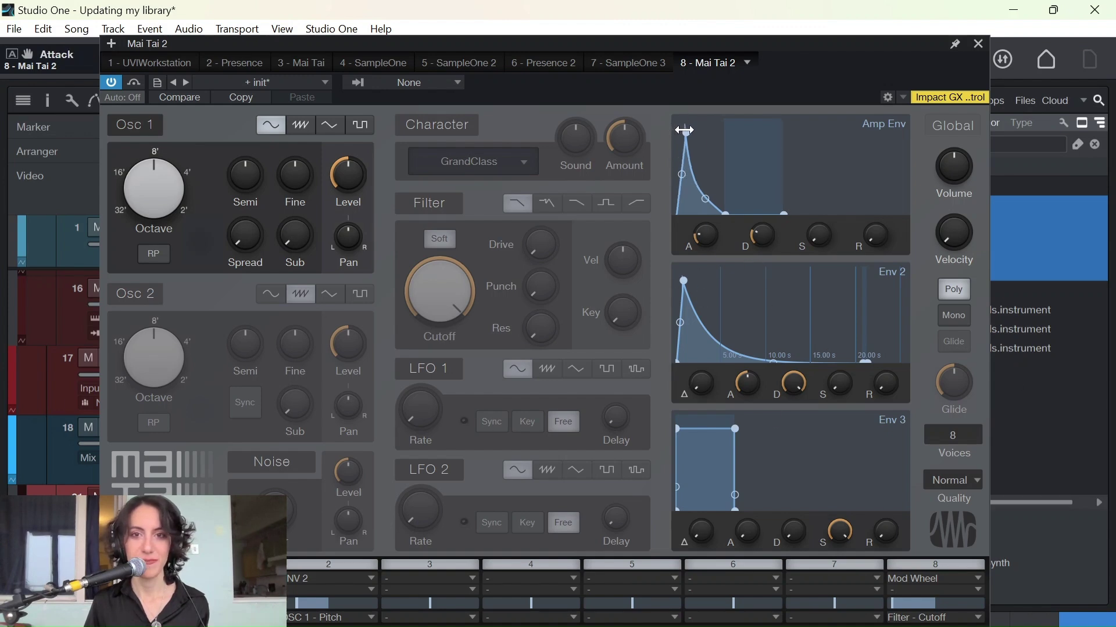
drag(689, 187, 689, 196)
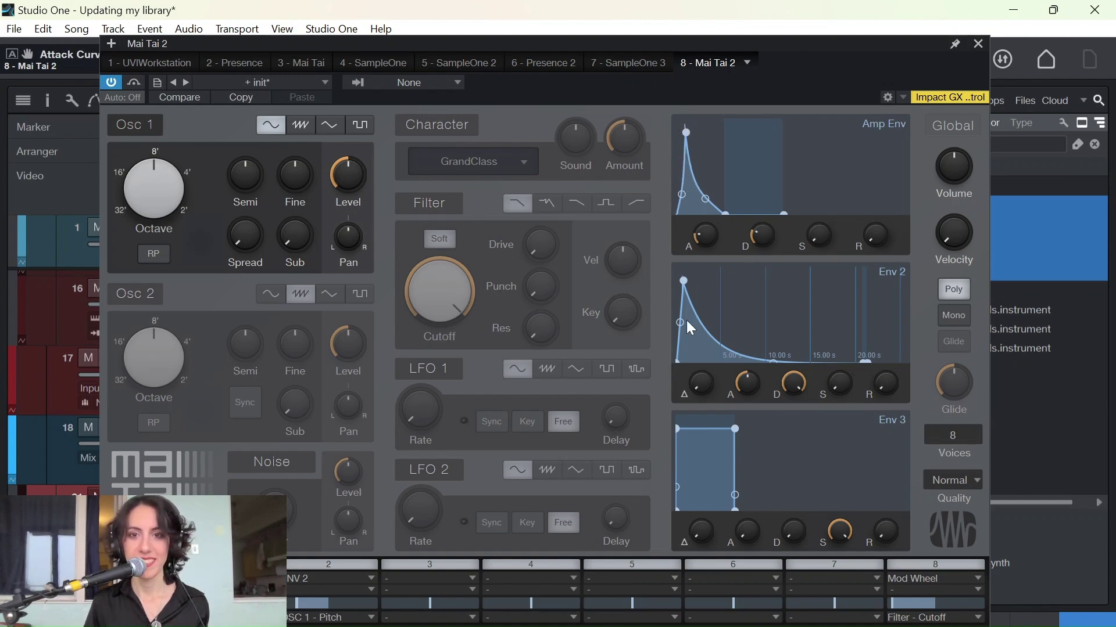
- Set the attack to 15.0 ms on the Amp Env and 16.7 ms on Env 2, and shorten Env 2's decay
drag(685, 284, 692, 283)
drag(759, 242, 707, 234)
drag(803, 405, 789, 402)
drag(710, 279, 670, 262)
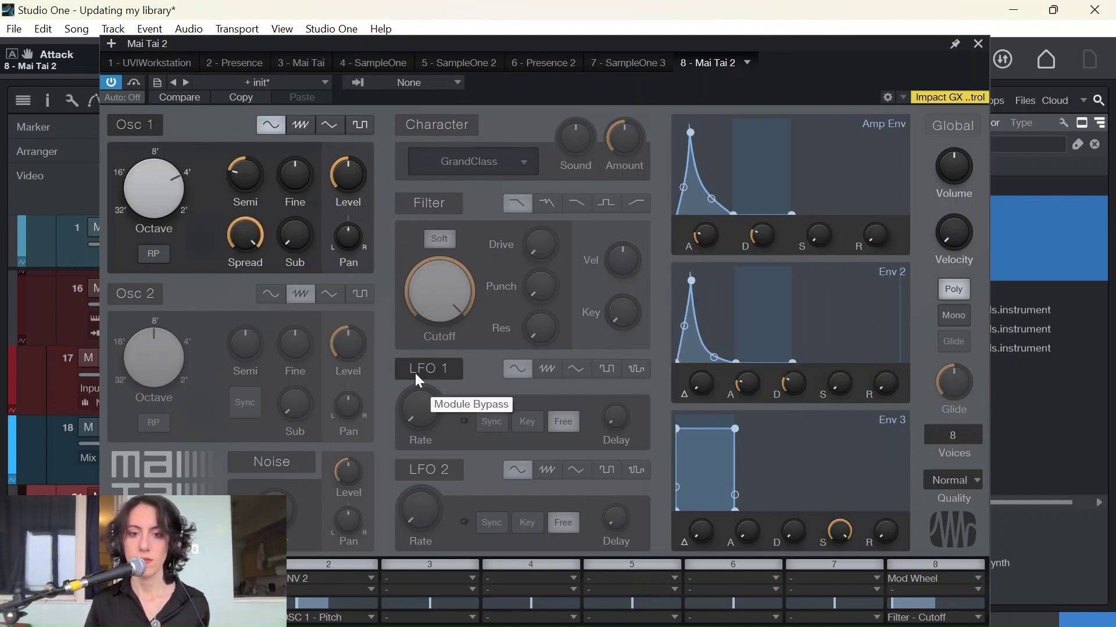
- Reduce Osc 1's spread to about 90 % and check the attack times of the Amp Env and Env 2
drag(246, 238, 249, 259)
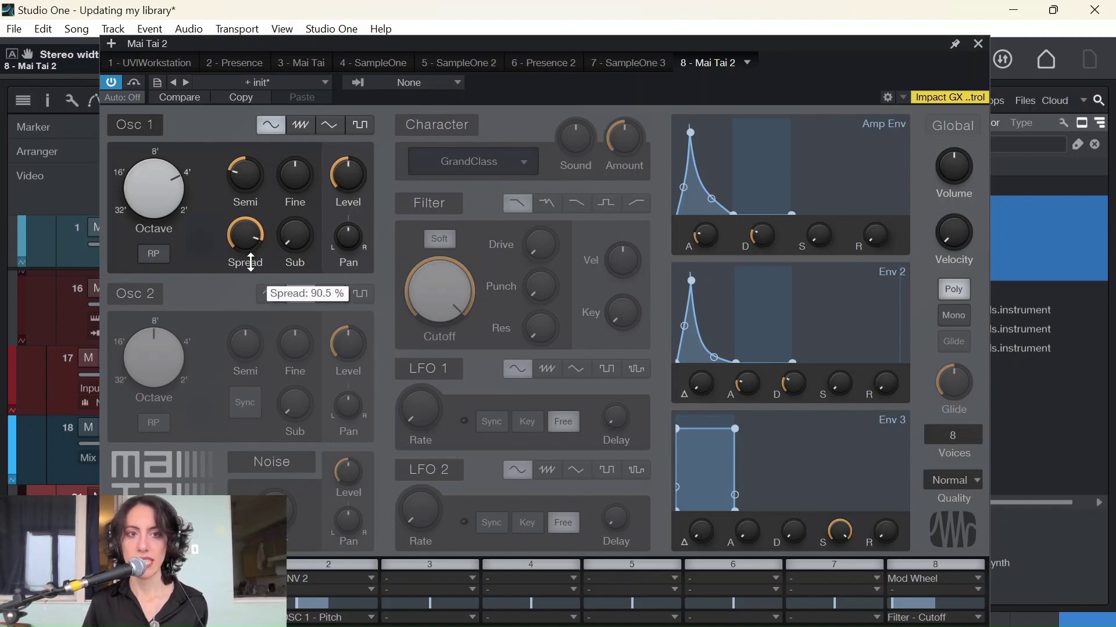
click(176, 179)
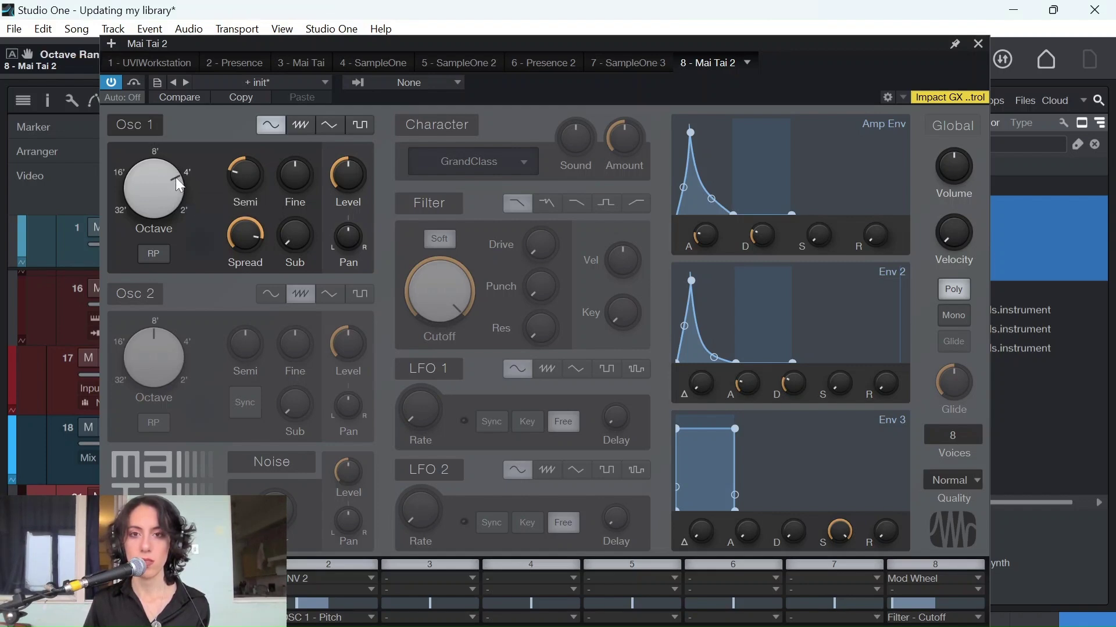
click(691, 135)
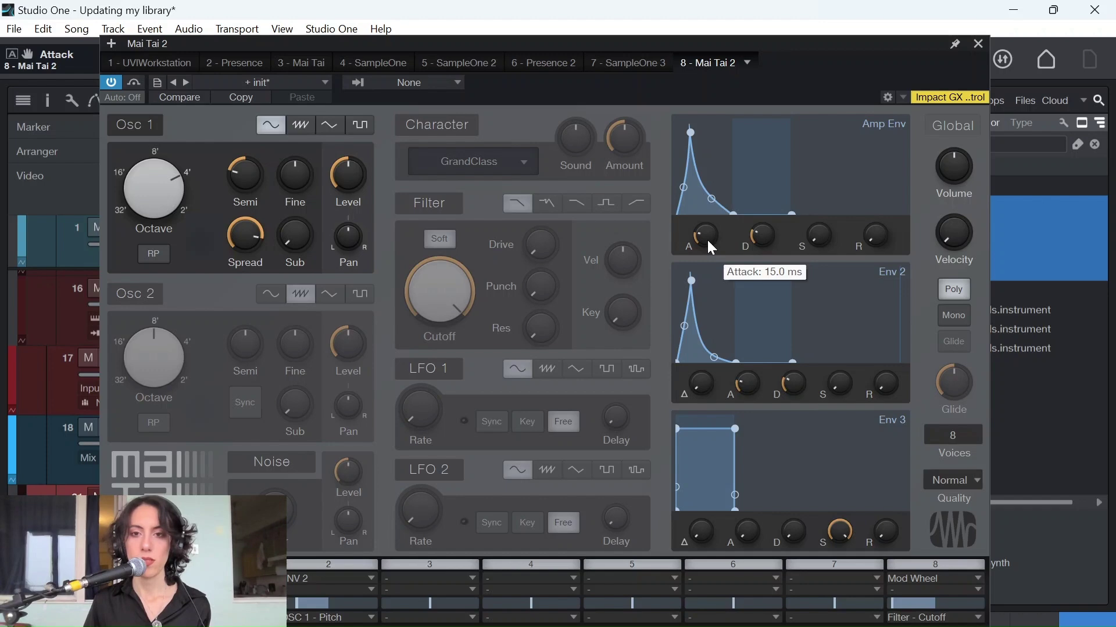
mouse_move(753, 384)
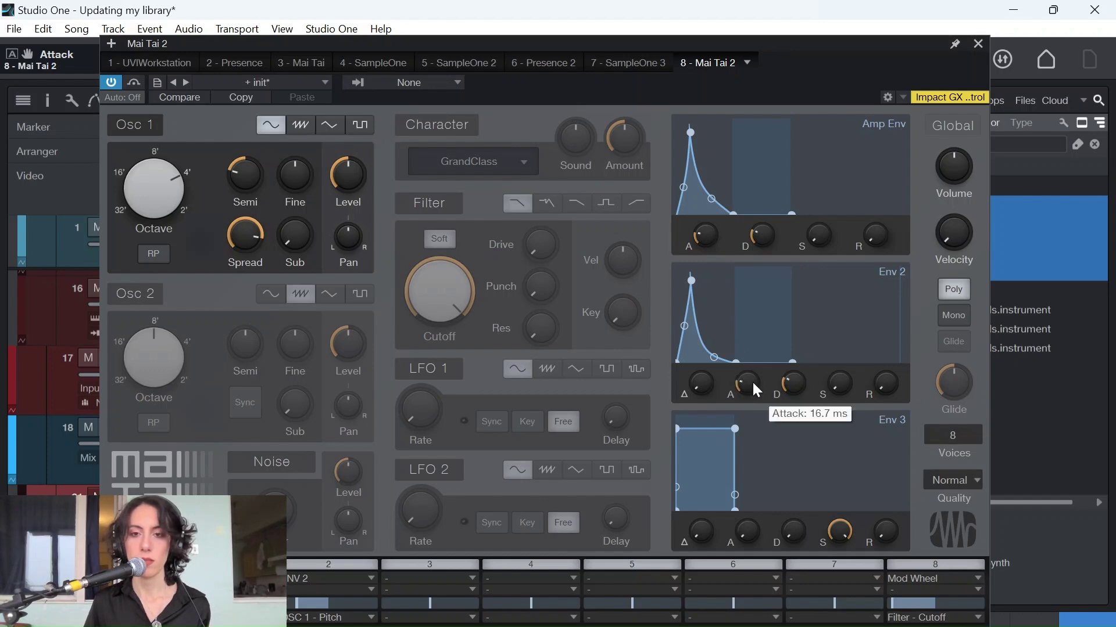
mouse_move(793, 385)
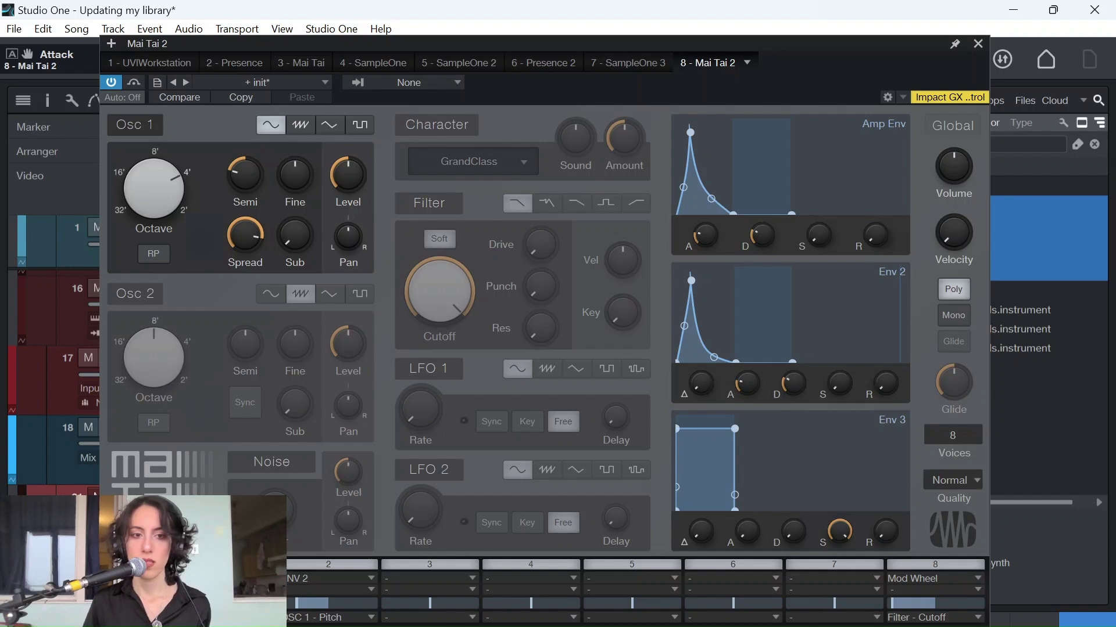
- Enable the filter, lower its cutoff to 5.38 kHz and close the instrument
click(445, 201)
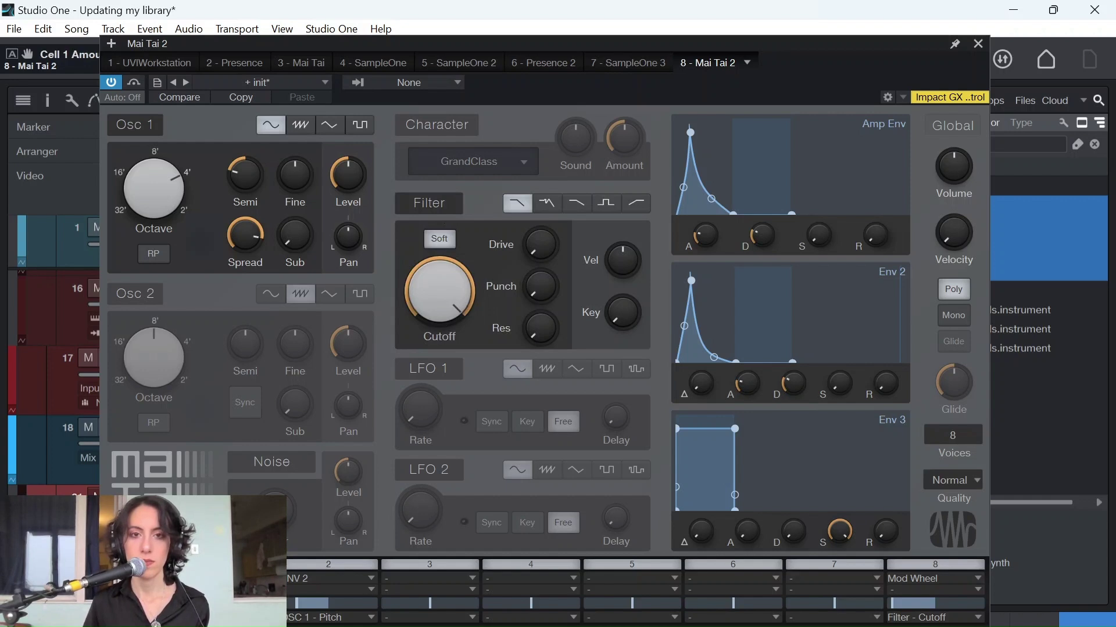
drag(431, 294, 386, 474)
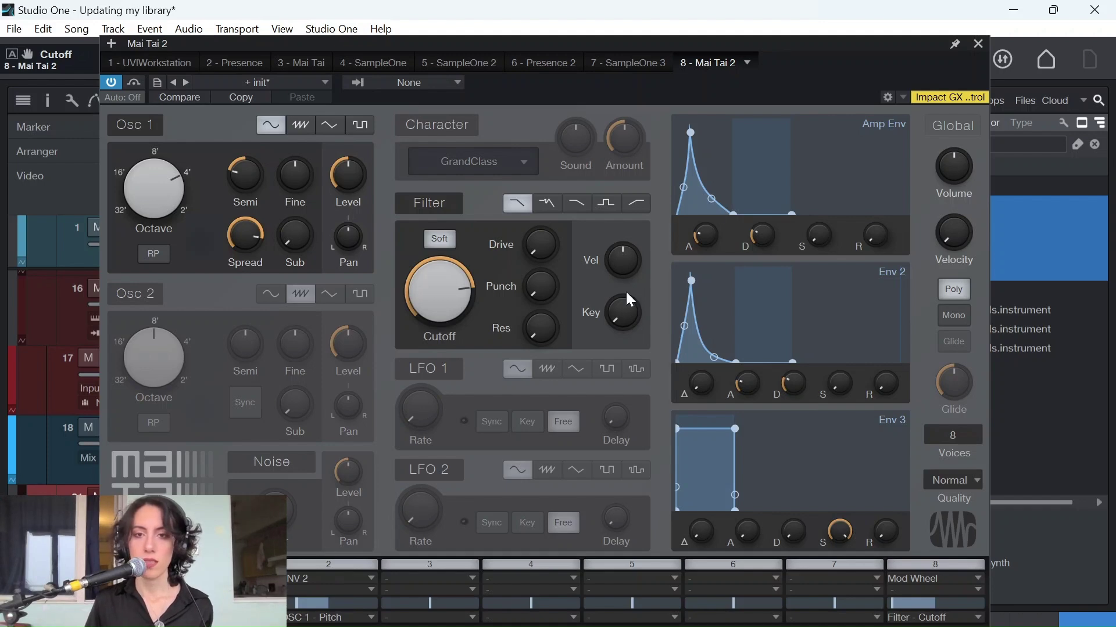
click(978, 44)
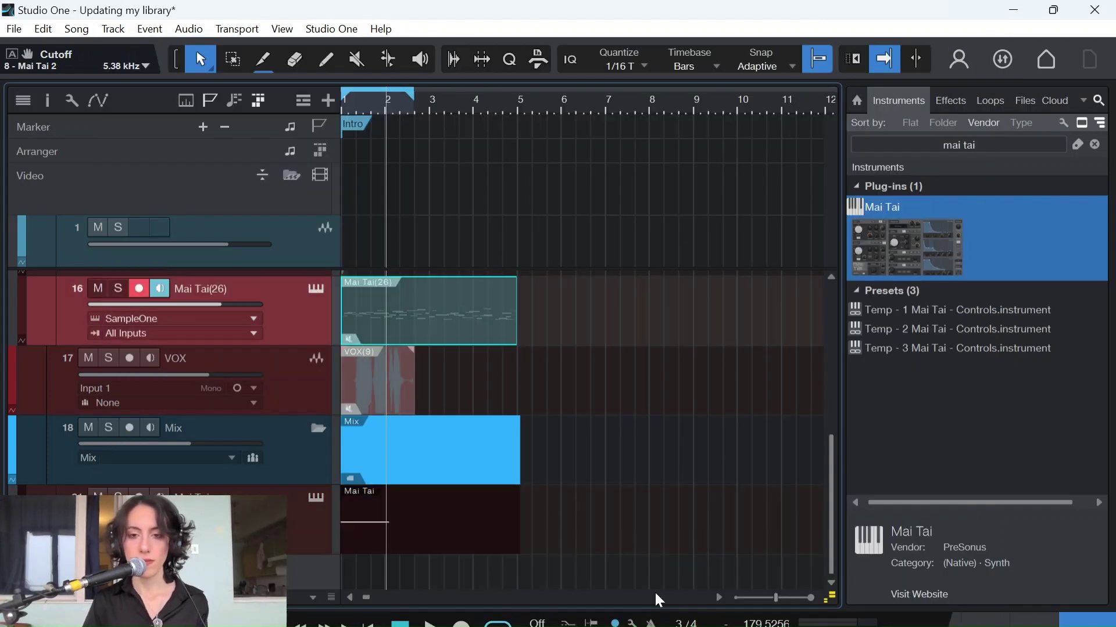
- Reopen the Mai Tai instrument of the looped C 3 track and enable its Reverb effect
scroll(659, 600, right, 2)
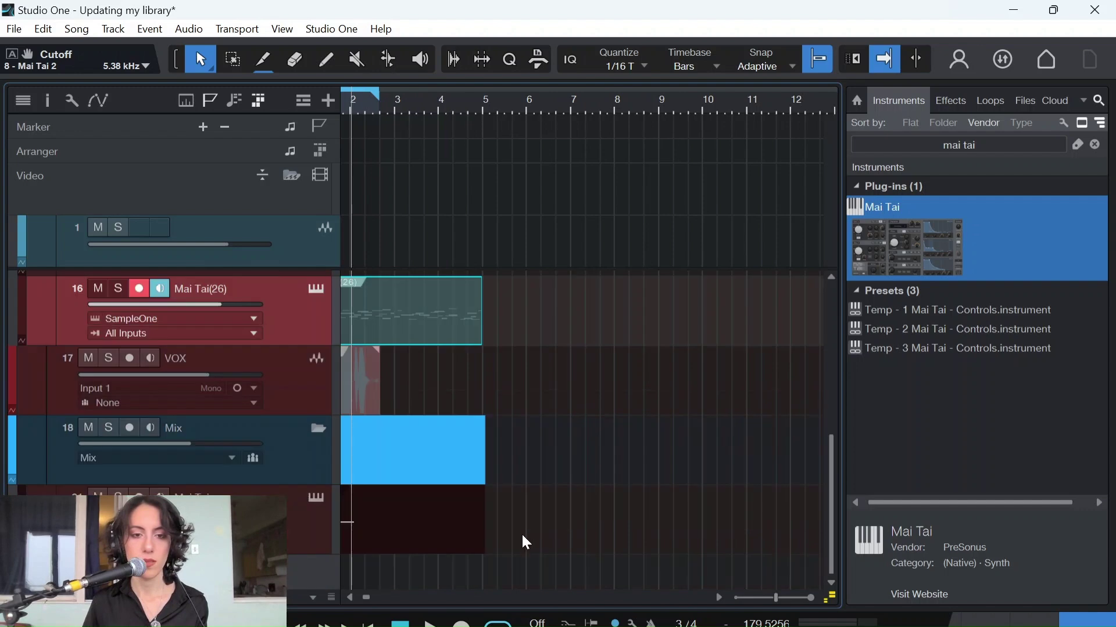
click(317, 498)
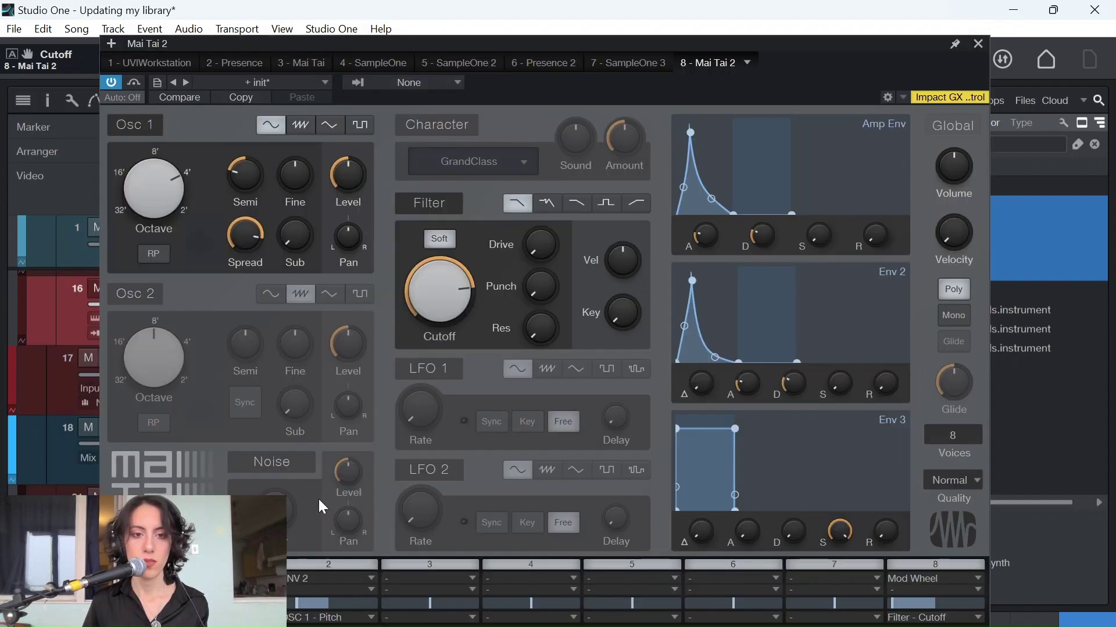
drag(411, 44, 552, 9)
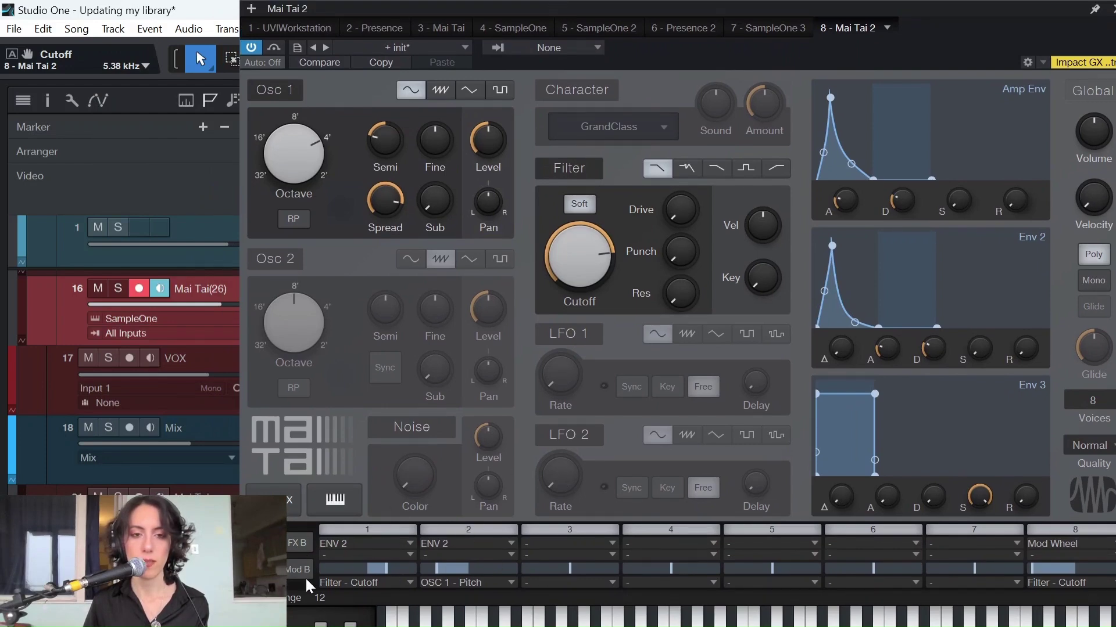
click(289, 546)
click(264, 544)
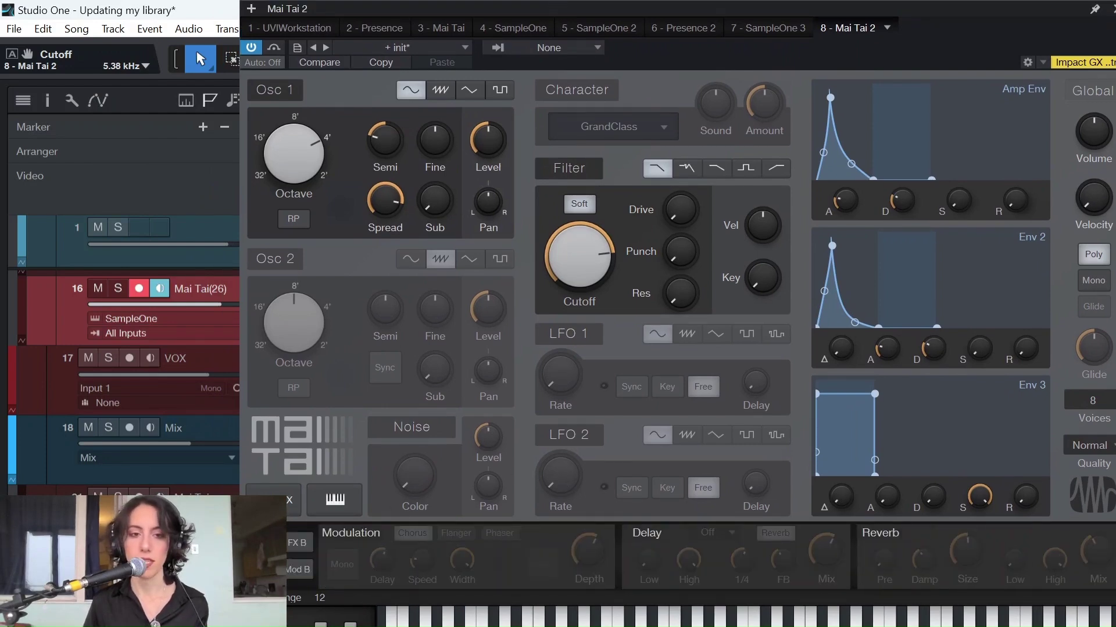
click(264, 570)
drag(1025, 16, 957, 16)
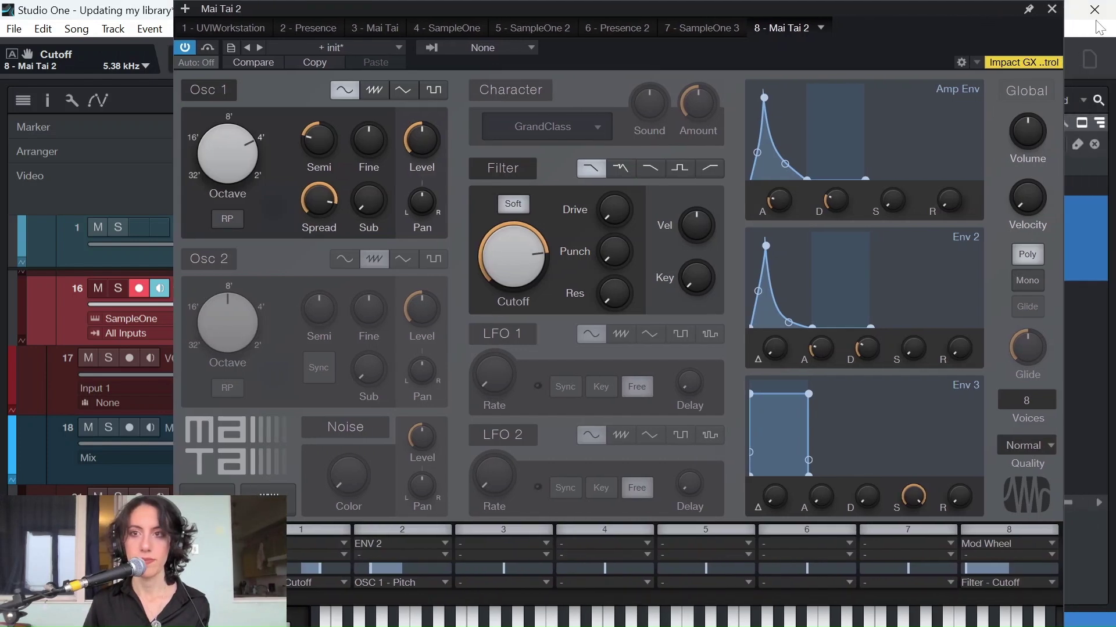
click(222, 547)
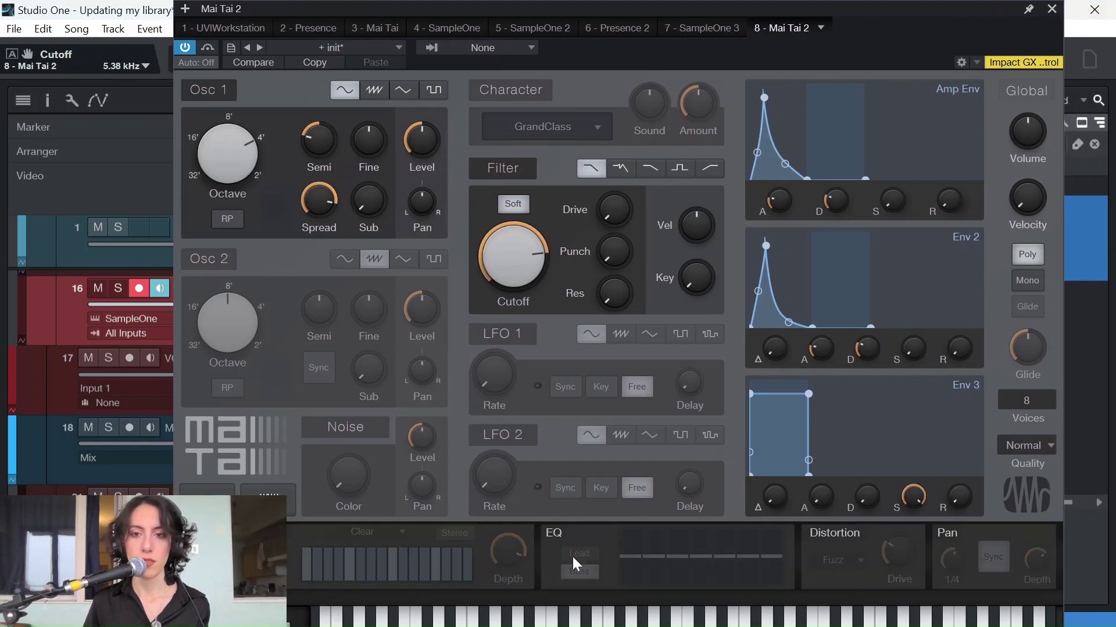
click(197, 545)
click(807, 531)
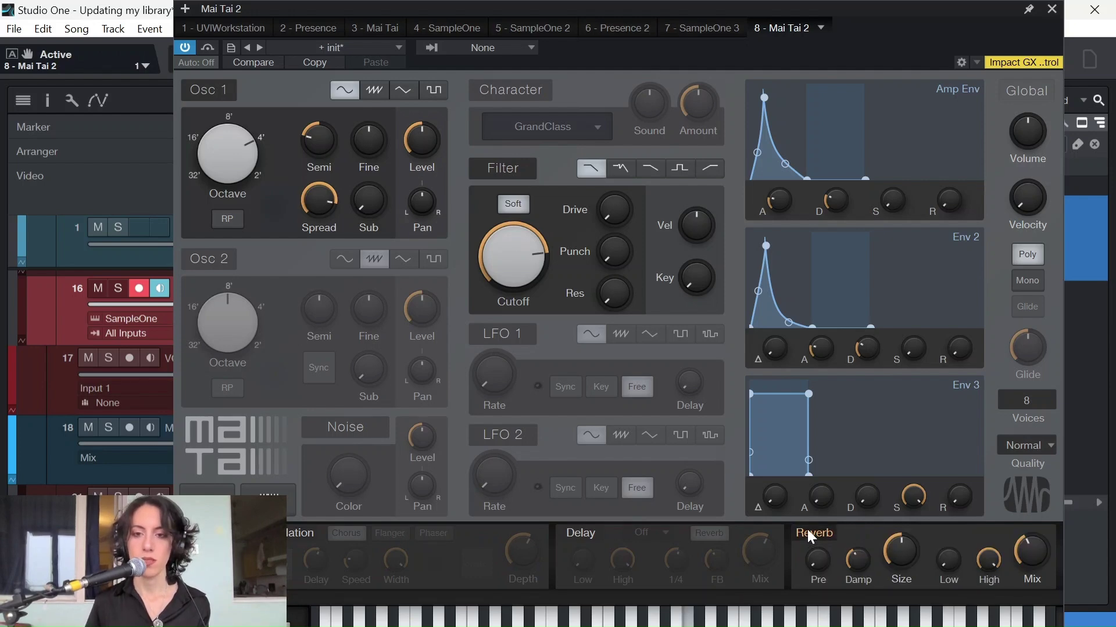
- Reduce the reverb's size and high frequencies, set its pre-delay to 80.0 ms and mix to 15 %, and close the instrument
drag(1029, 551, 1023, 581)
drag(900, 551, 894, 587)
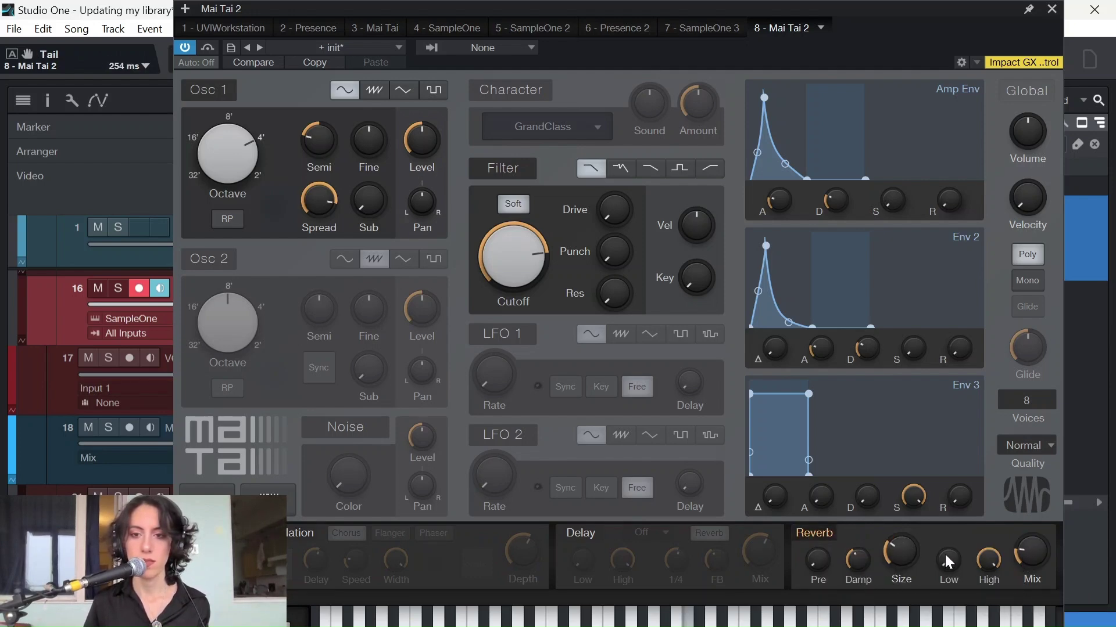
drag(815, 572, 821, 546)
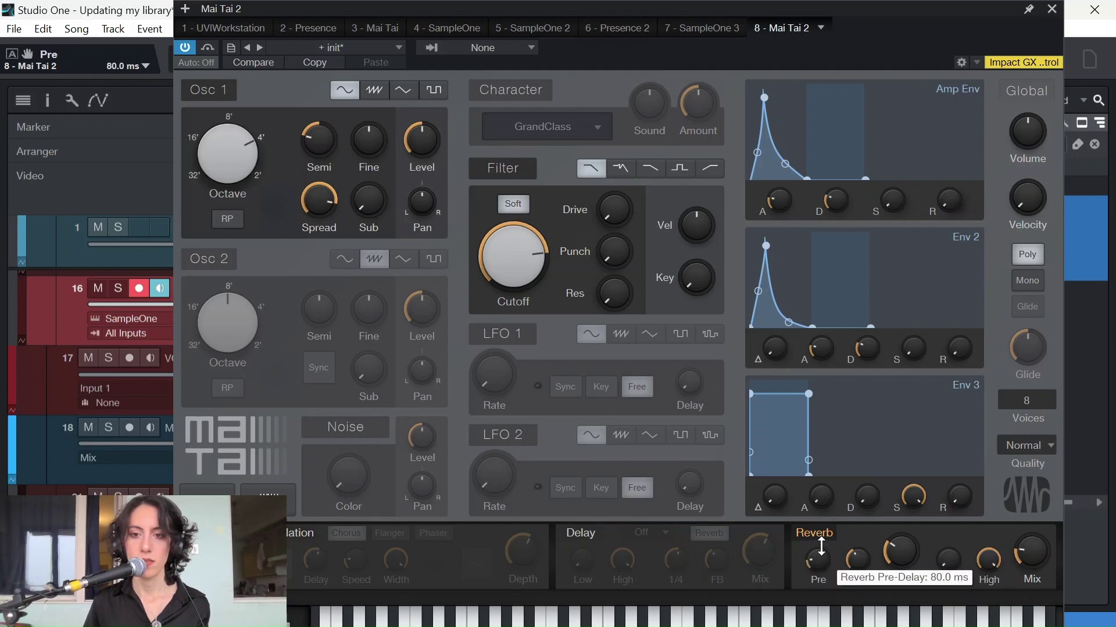
drag(986, 567, 982, 588)
drag(914, 559, 912, 563)
click(1032, 552)
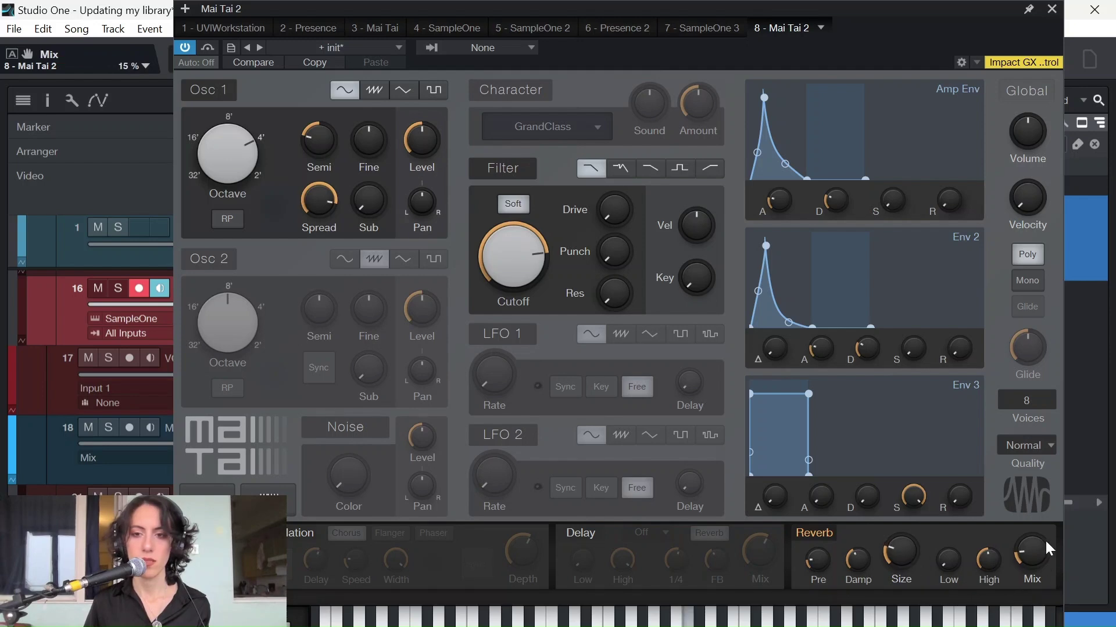
click(1051, 9)
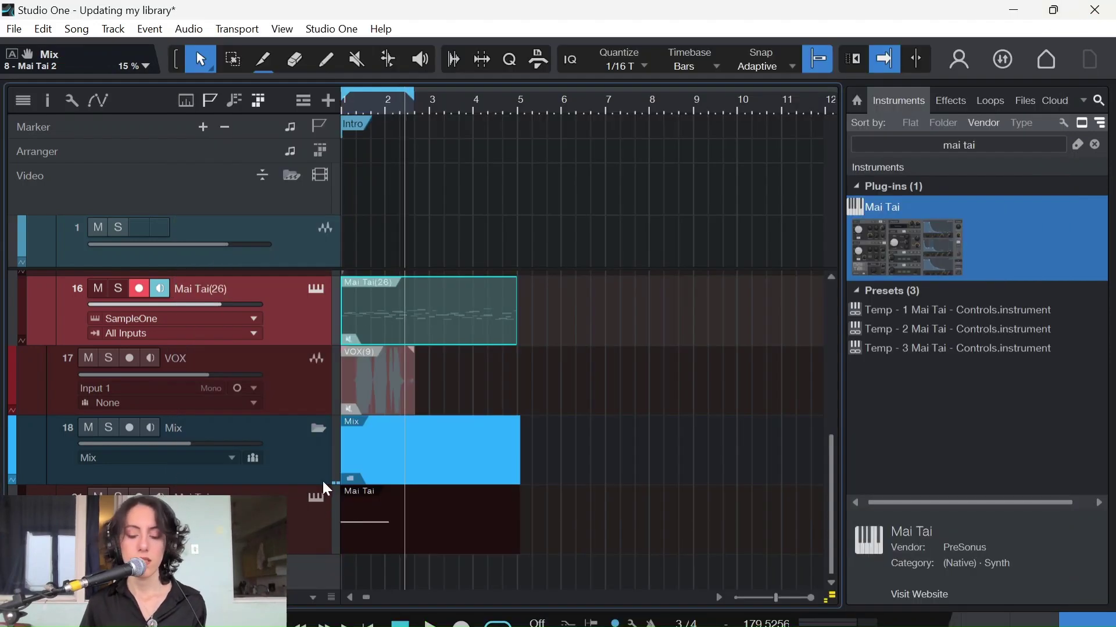
- Bounce the Mai Tai part to audio and trim the resulting clip to about one beat
click(386, 542)
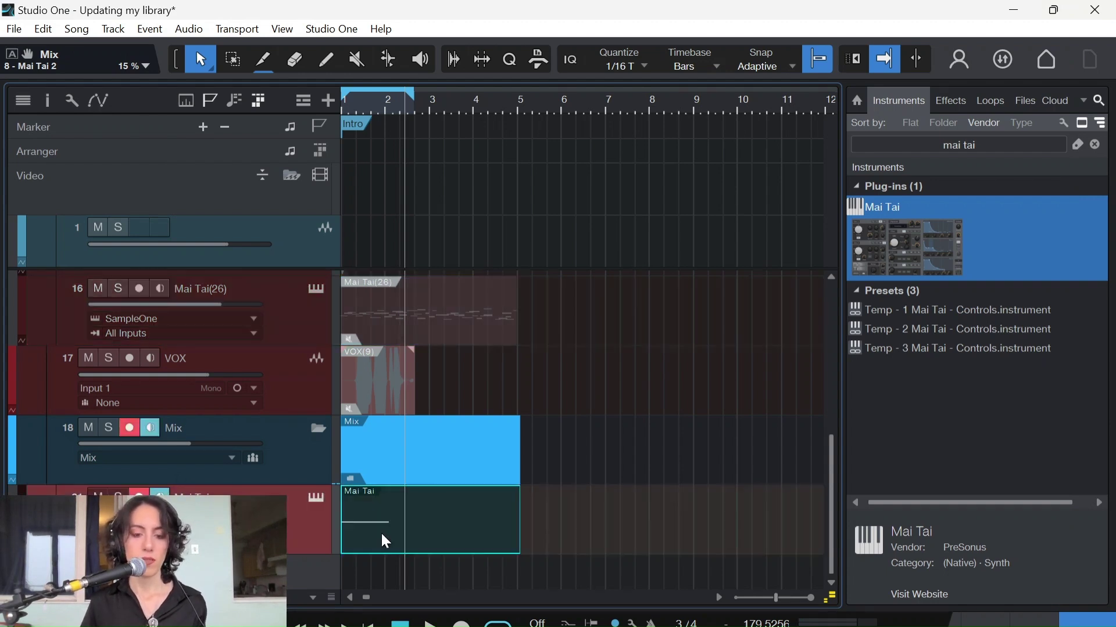
key(ctrl+b)
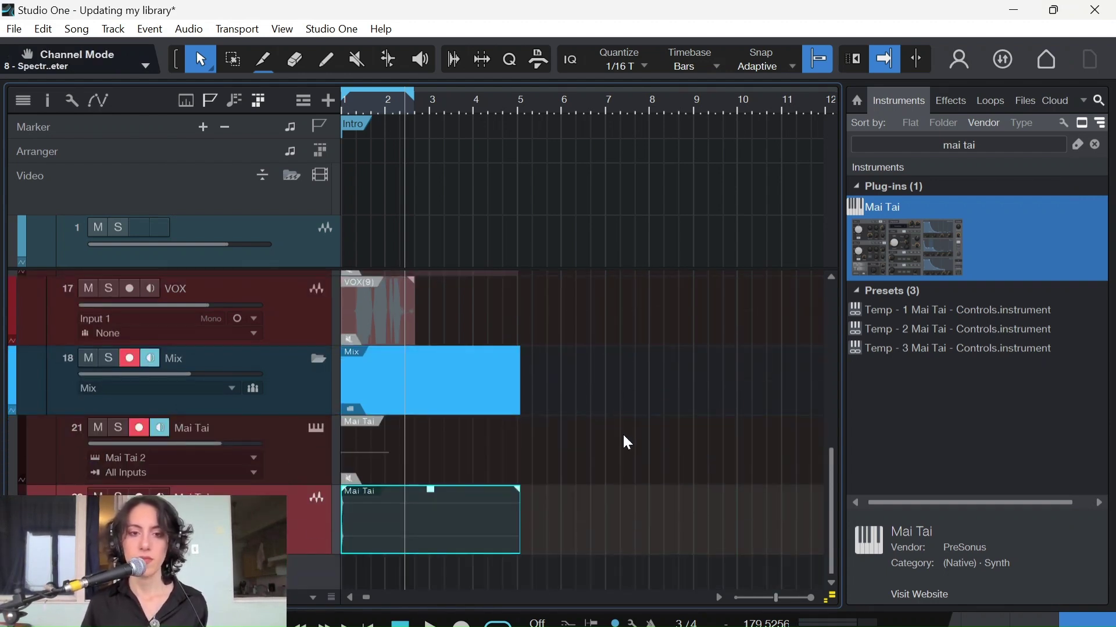
drag(518, 529, 353, 537)
key(e)
key(e)
drag(363, 598, 336, 598)
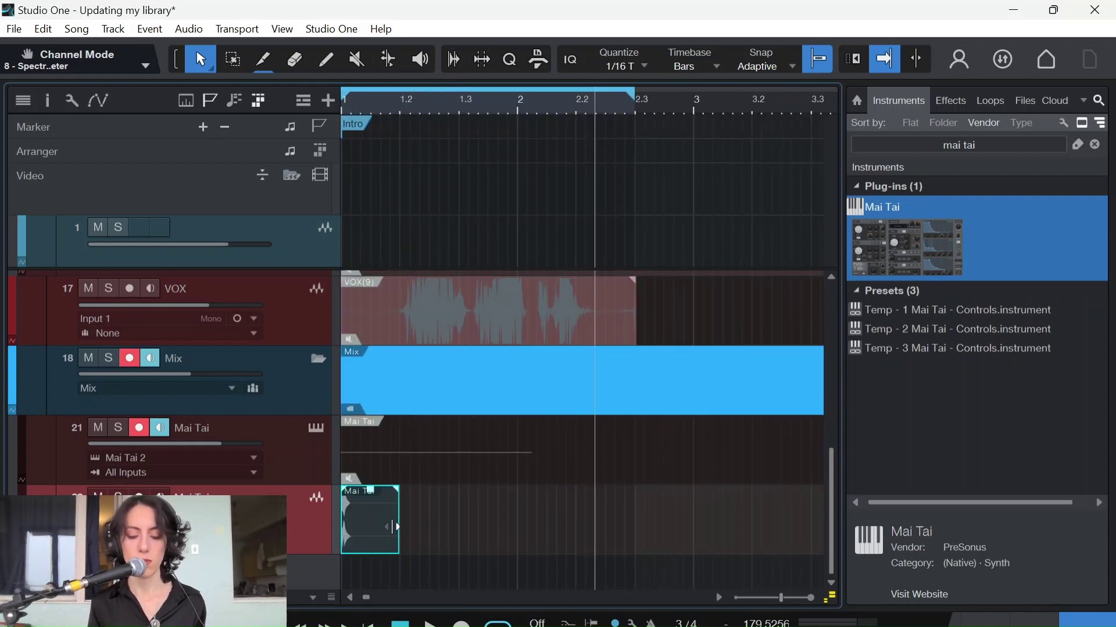
- Send the trimmed Mai Tai clip to a new SampleOne instrument track and close the sampler window
key(ctrl+o)
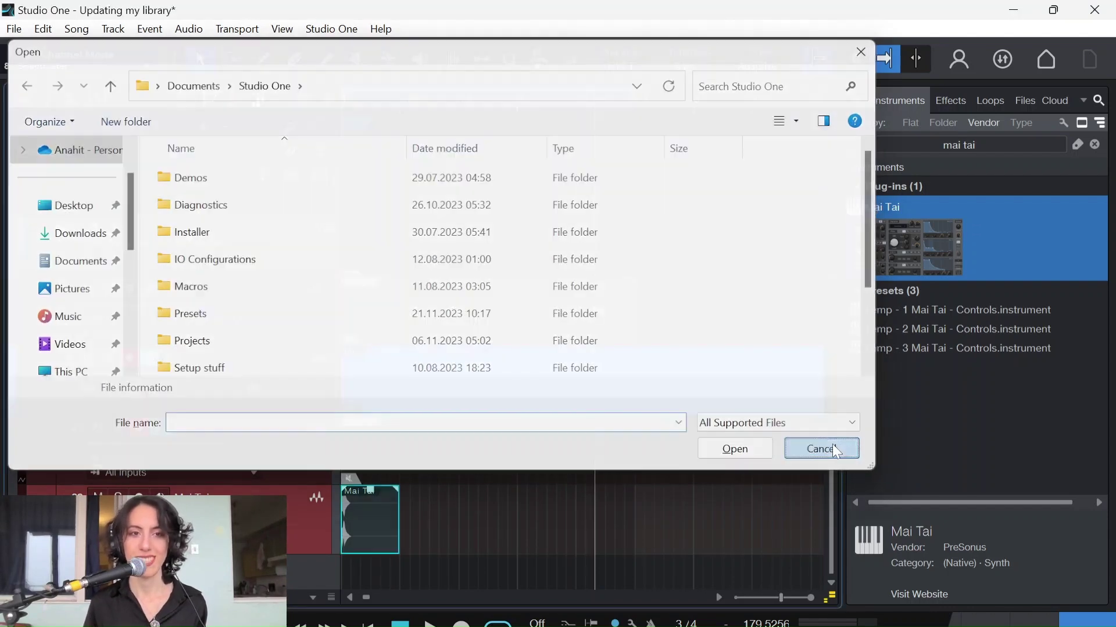
click(825, 448)
key(ctrl+alt+o)
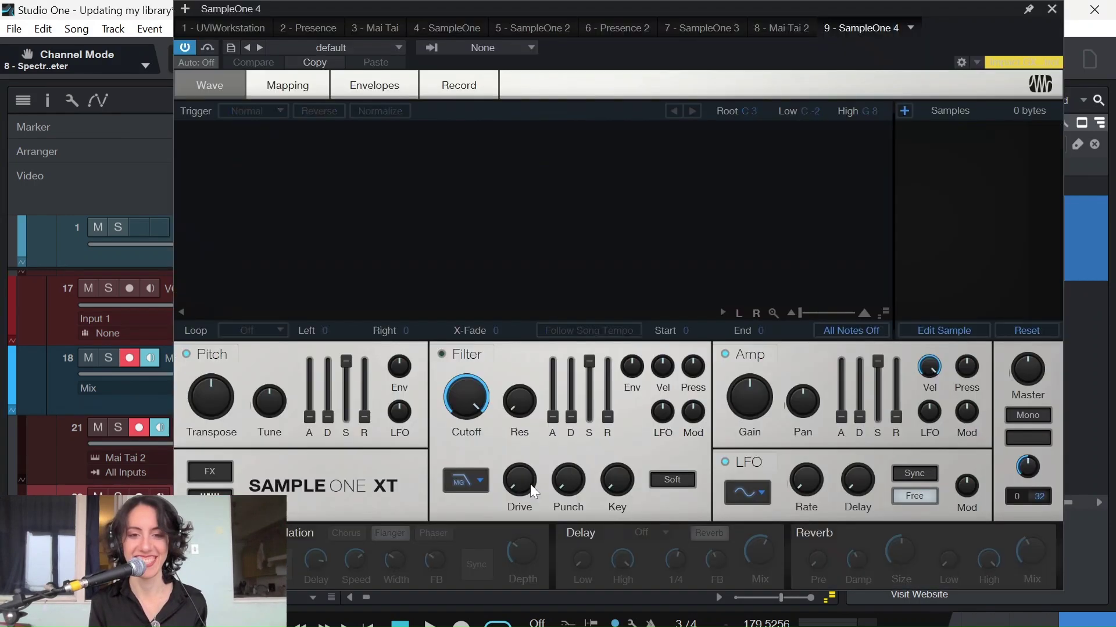
drag(749, 21, 706, 22)
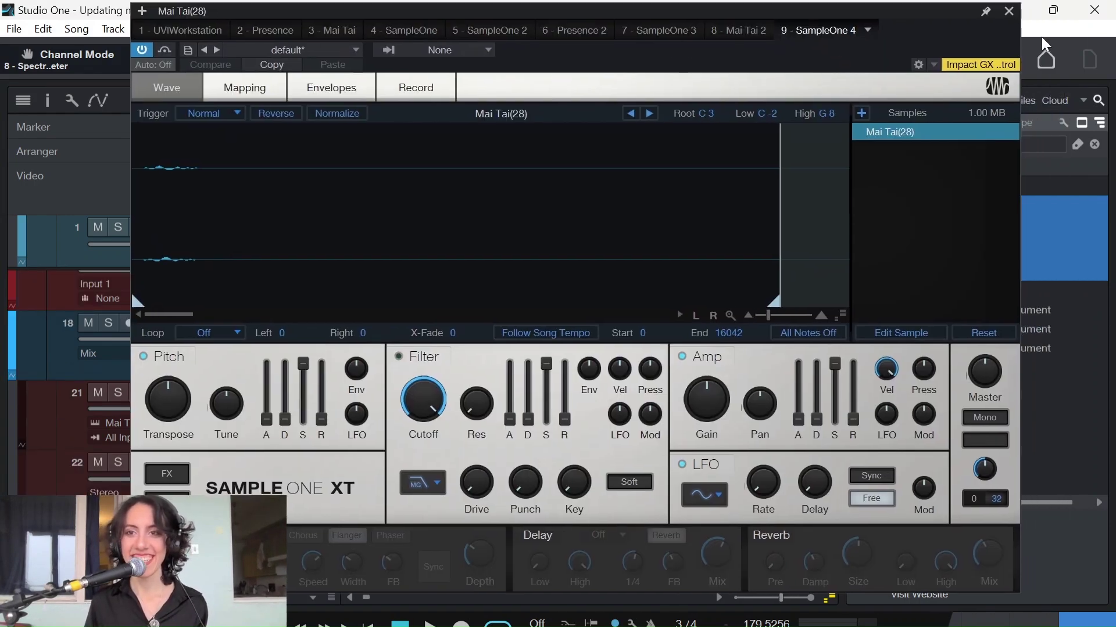
click(1009, 12)
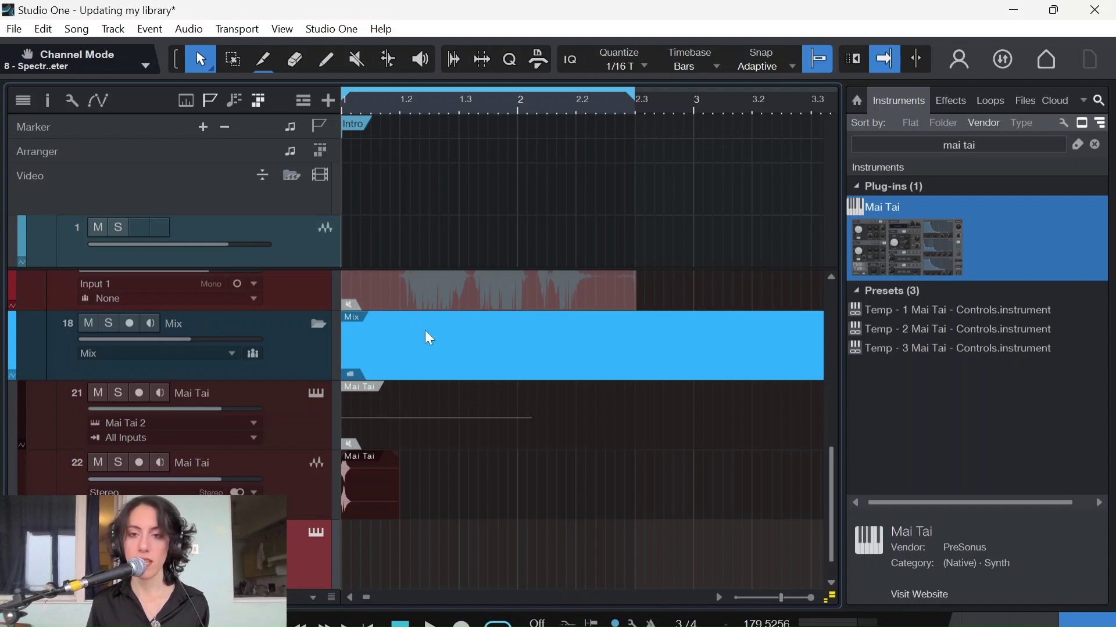
- Hide the browser and create an empty instrument part across the loop range on the new SampleOne track
key(F5)
scroll(358, 511, down, 1)
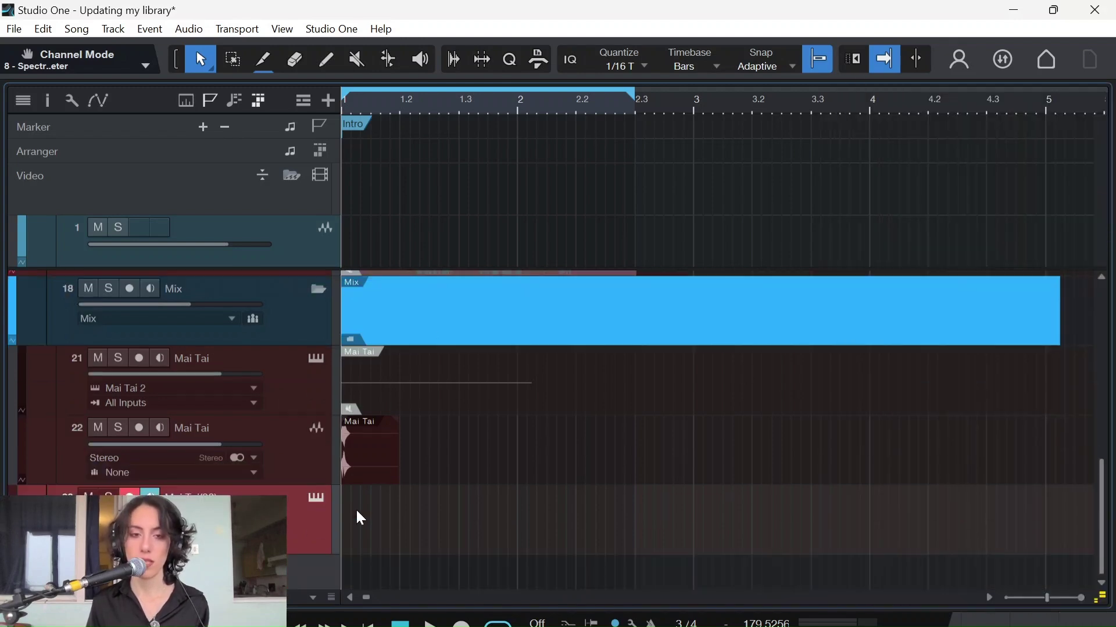
click(318, 498)
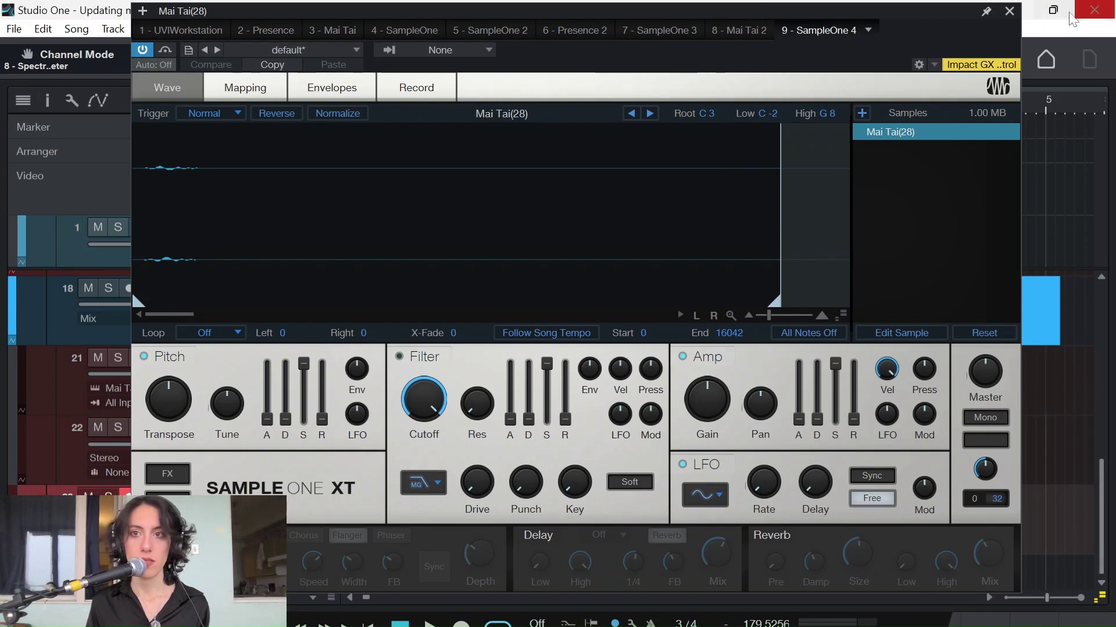
click(1009, 11)
double_click(355, 534)
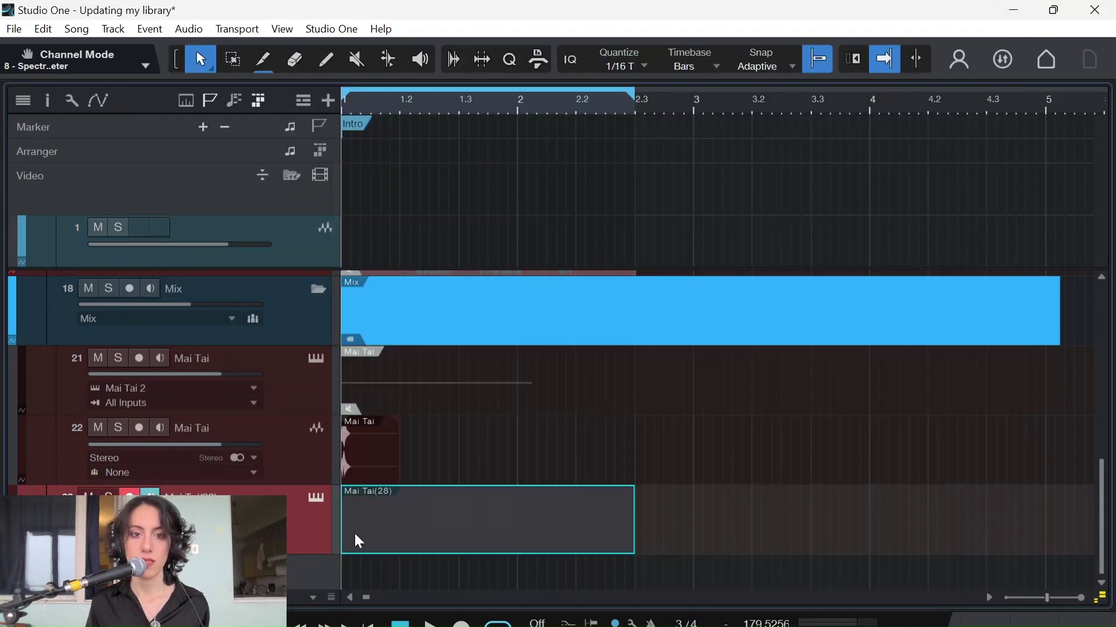
- Open the new part for note editing and fill it with consecutive 1/16 notes on C 3
double_click(415, 525)
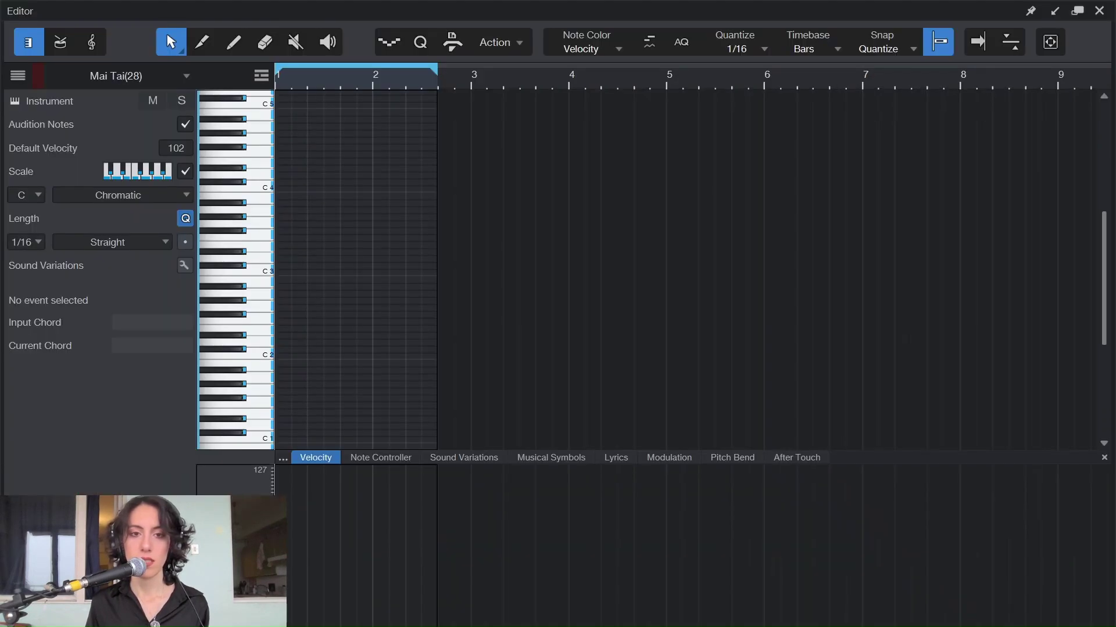
click(286, 271)
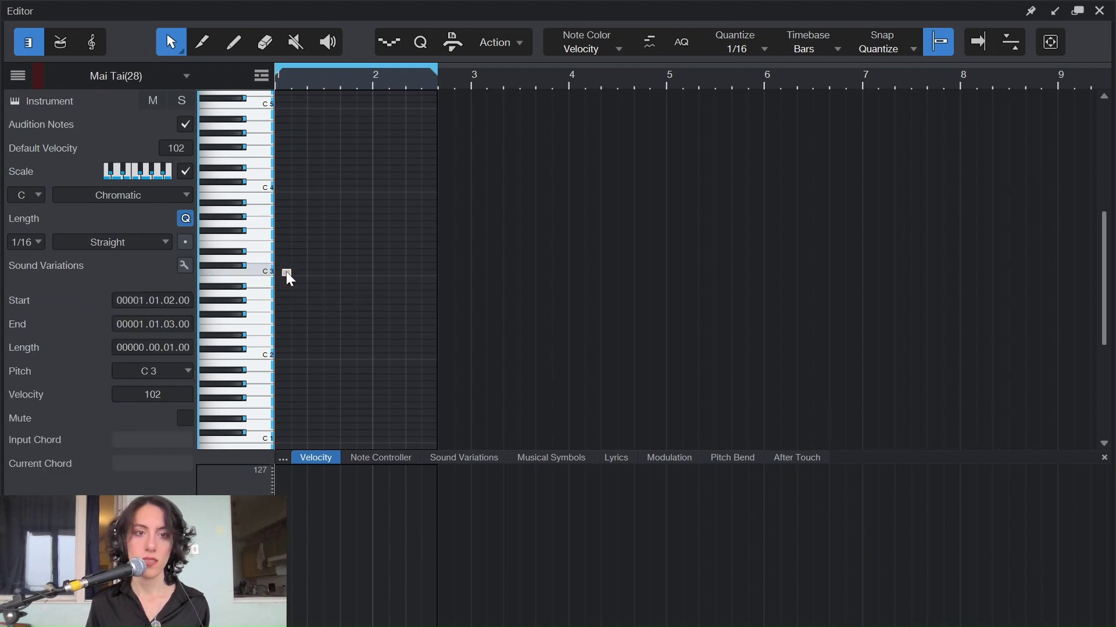
mouse_move(289, 279)
mouse_down()
mouse_move(434, 273)
mouse_move(272, 211)
mouse_up()
- Randomize all the notes with a custom pitch range of C# 1 to A 3 and lengths between 1/8 D and 1/32 D
drag(453, 304, 302, 271)
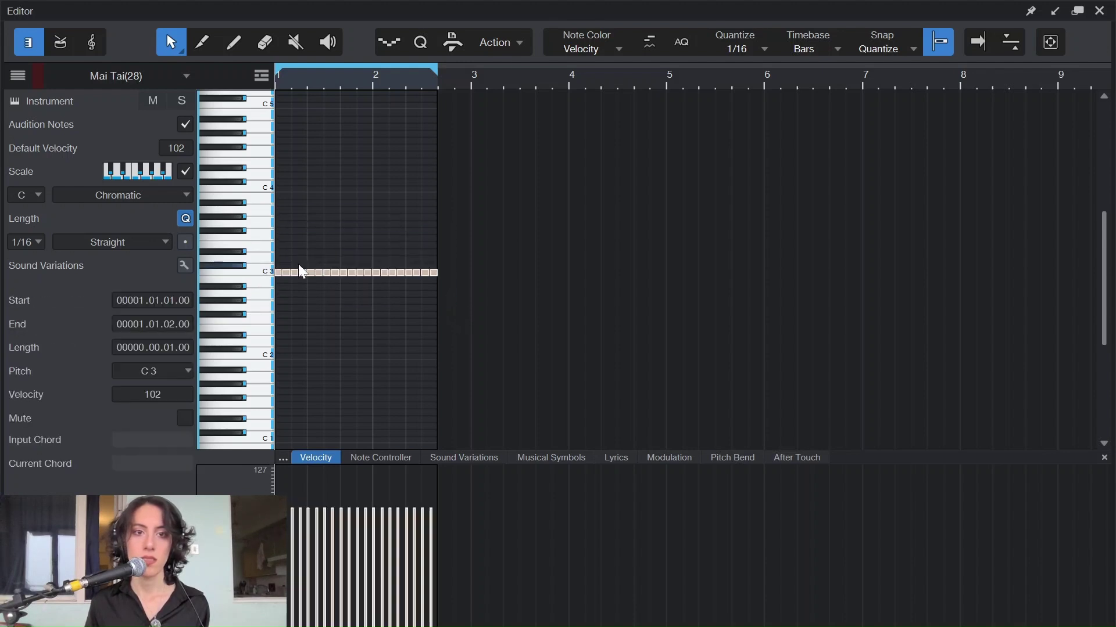
right_click(315, 280)
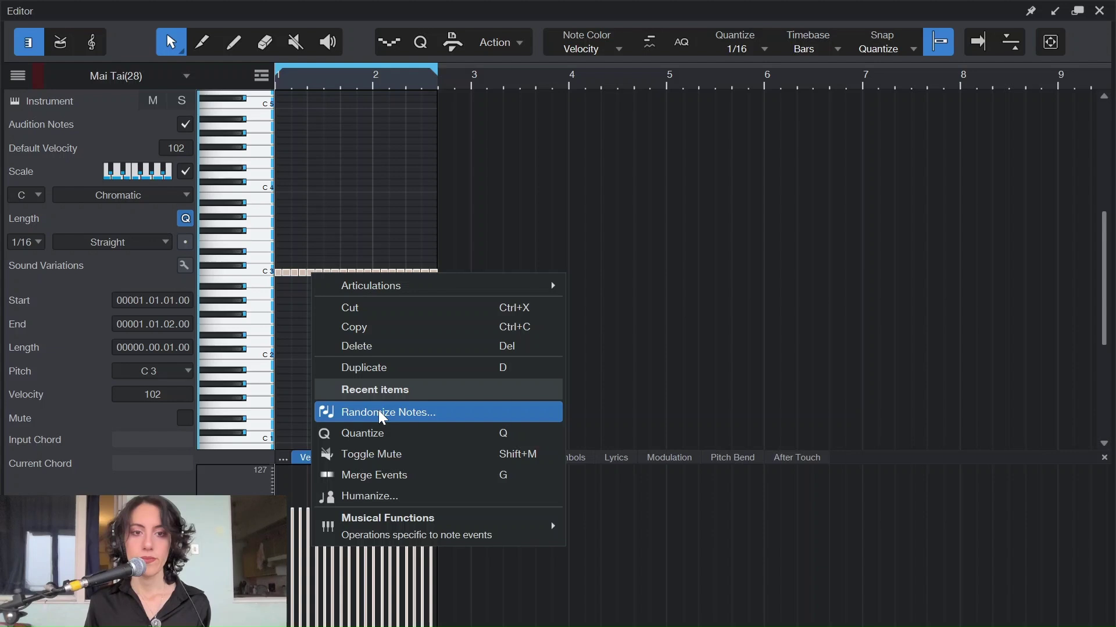
click(335, 412)
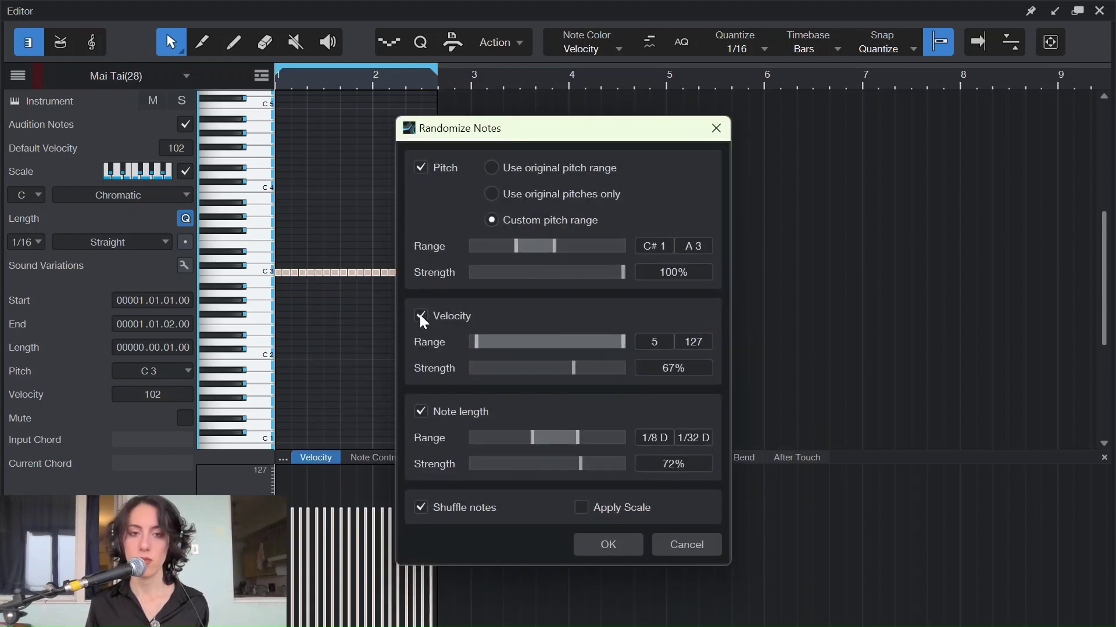
click(600, 542)
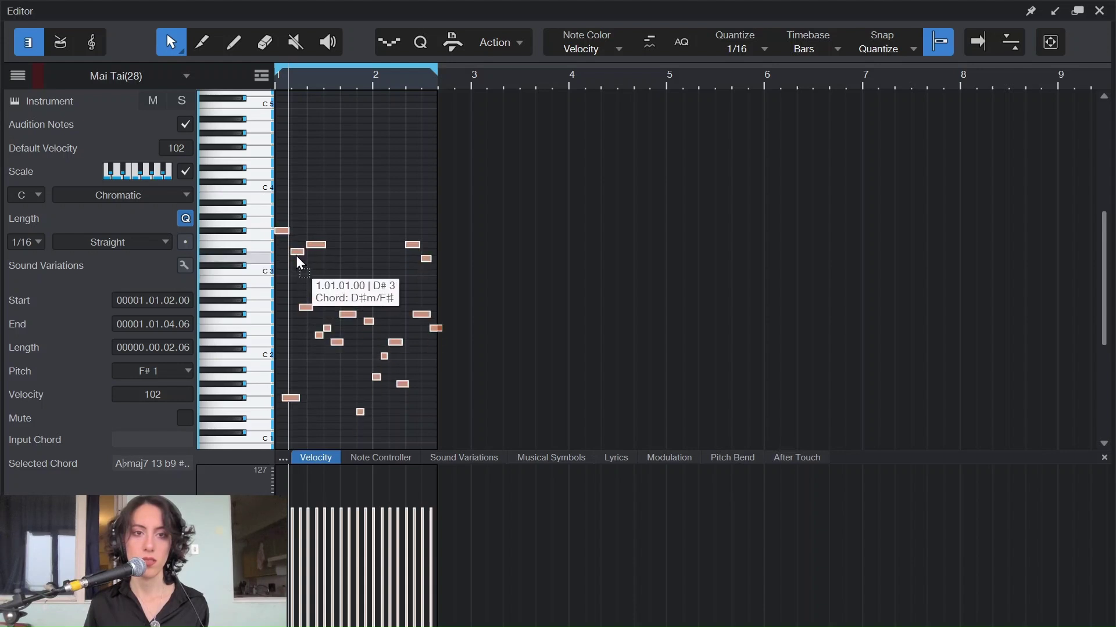
click(325, 378)
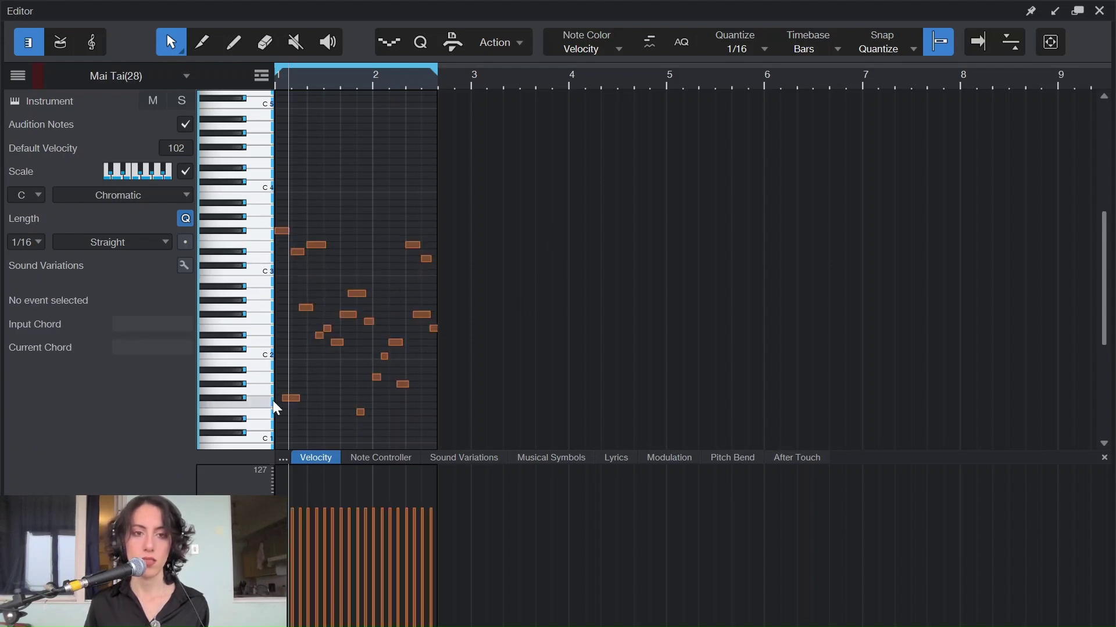
- Select the outlying low notes of the randomized pattern and shift its highest notes down a few semitones
drag(486, 430, 328, 354)
drag(278, 208, 436, 265)
drag(300, 256, 303, 277)
click(372, 351)
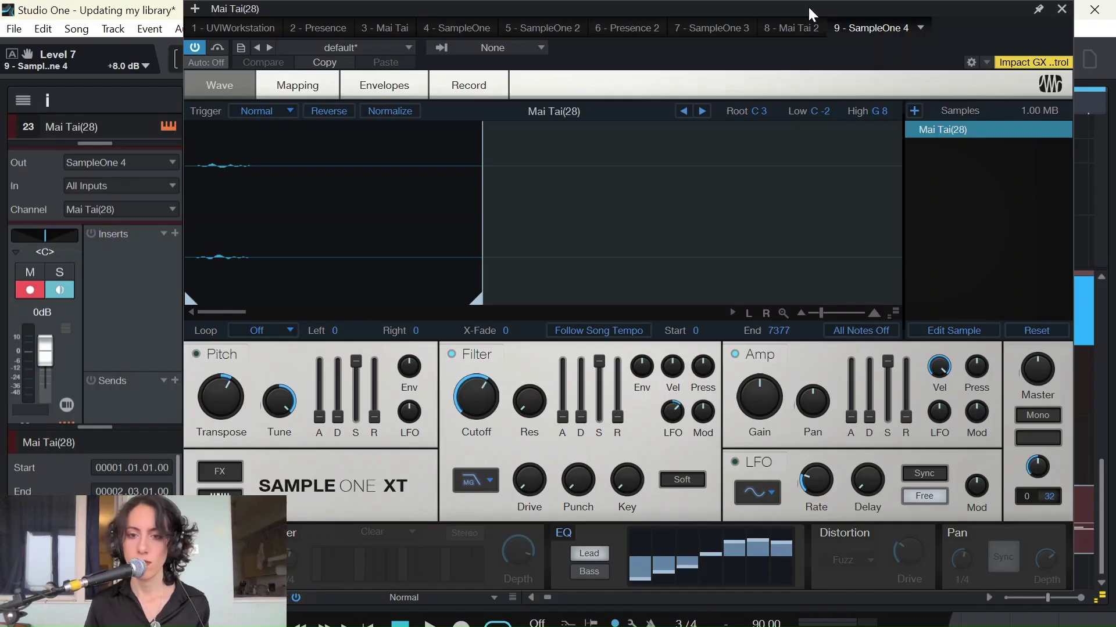
- Play the pattern while reviewing SampleOne 4's sound and effects settings, and close the sampler
drag(785, 6, 794, 5)
key(space)
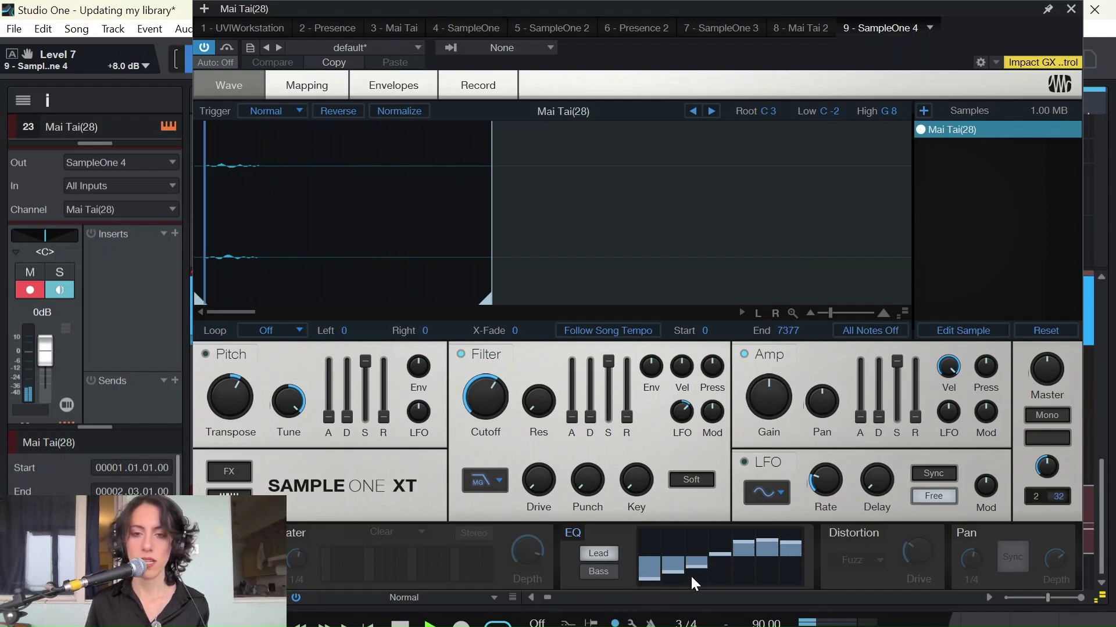
click(229, 545)
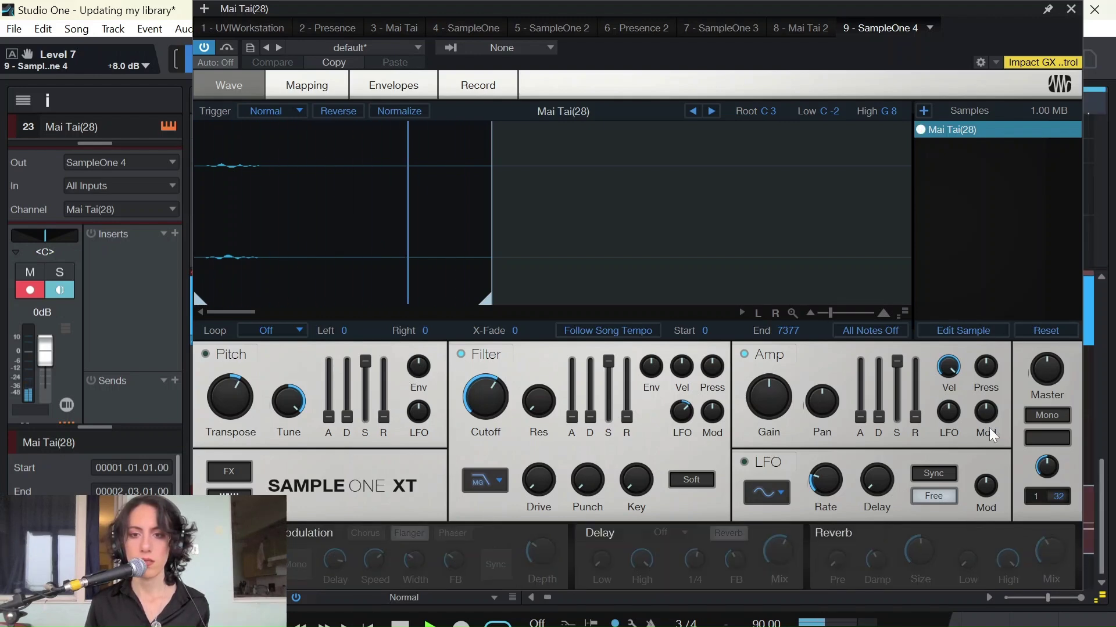
click(1070, 10)
- Review the Mai Tai(28) note pattern in the editor, close it and bounce the part to audio
double_click(629, 545)
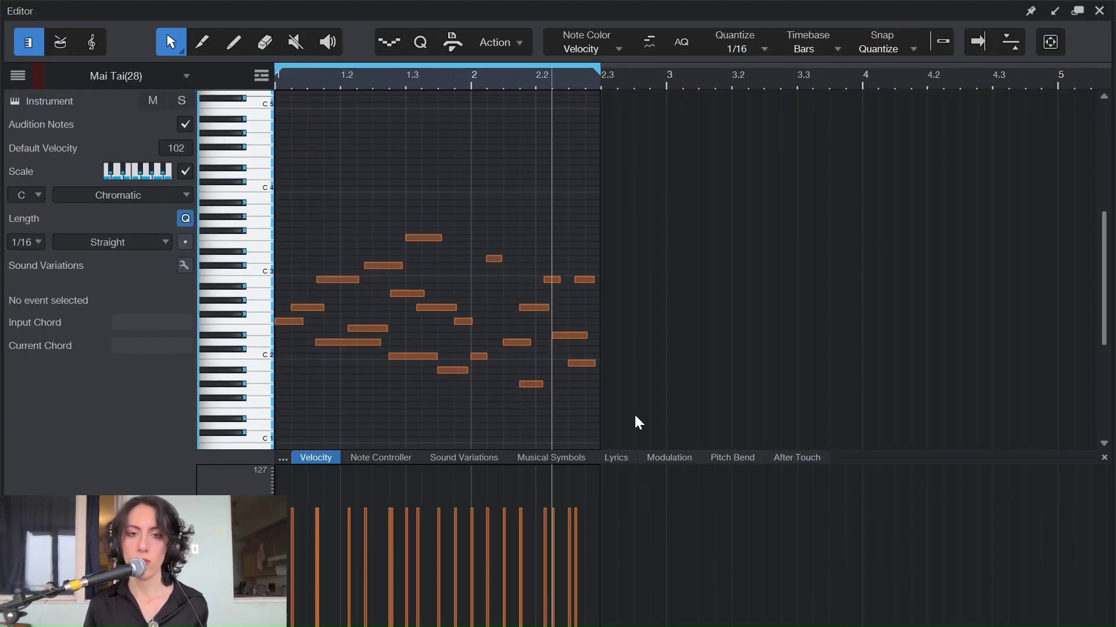
mouse_move(393, 543)
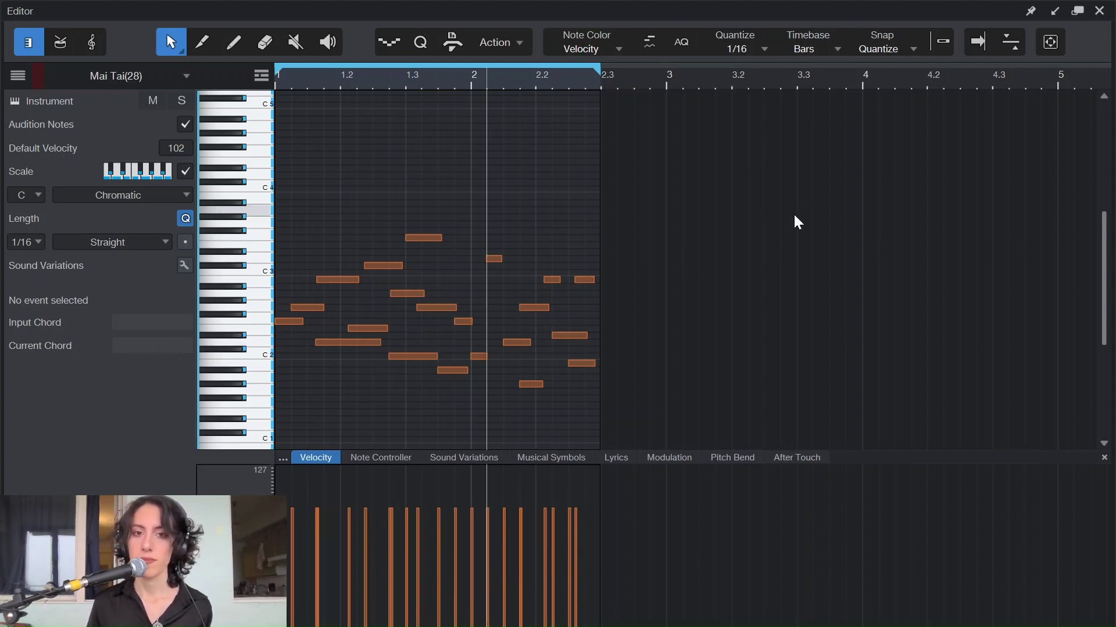
click(1098, 10)
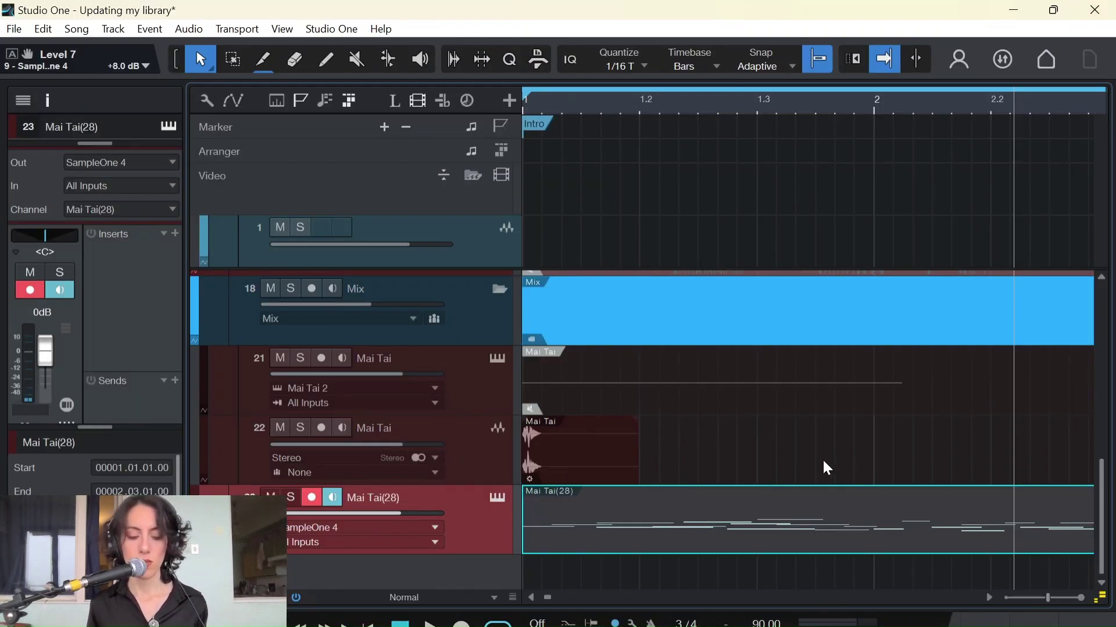
key(ctrl+b)
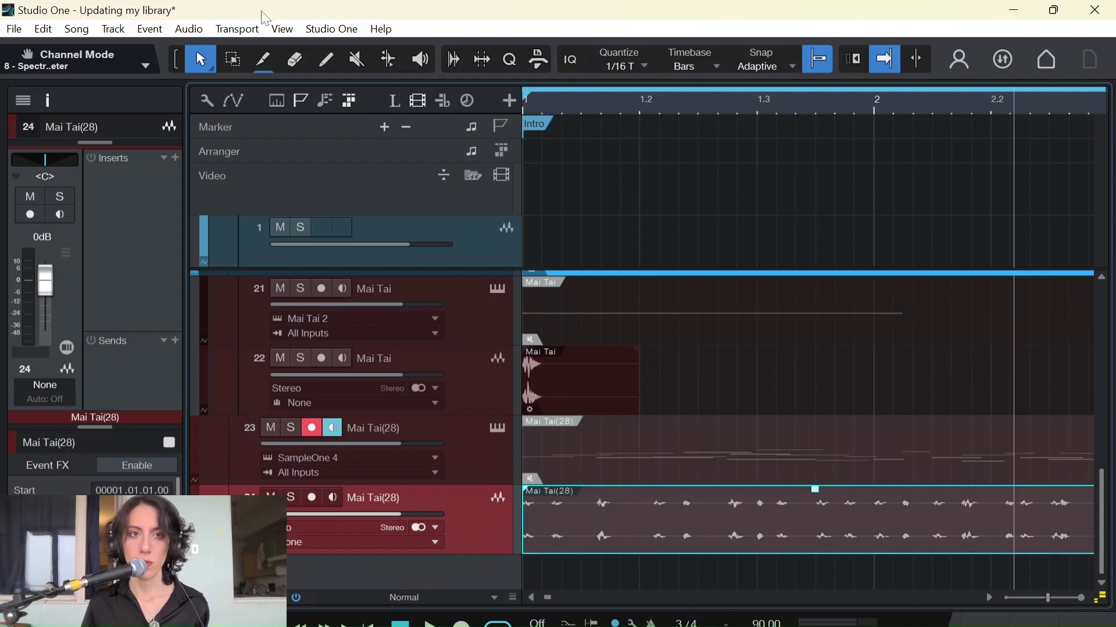
- Split the bounced Mai Tai(28) audio event on track 24 into five slices, cutting at 1.1.3.00, 1.2.3.67, 1.3.4.33 and 2.2.1.00
click(258, 65)
click(714, 526)
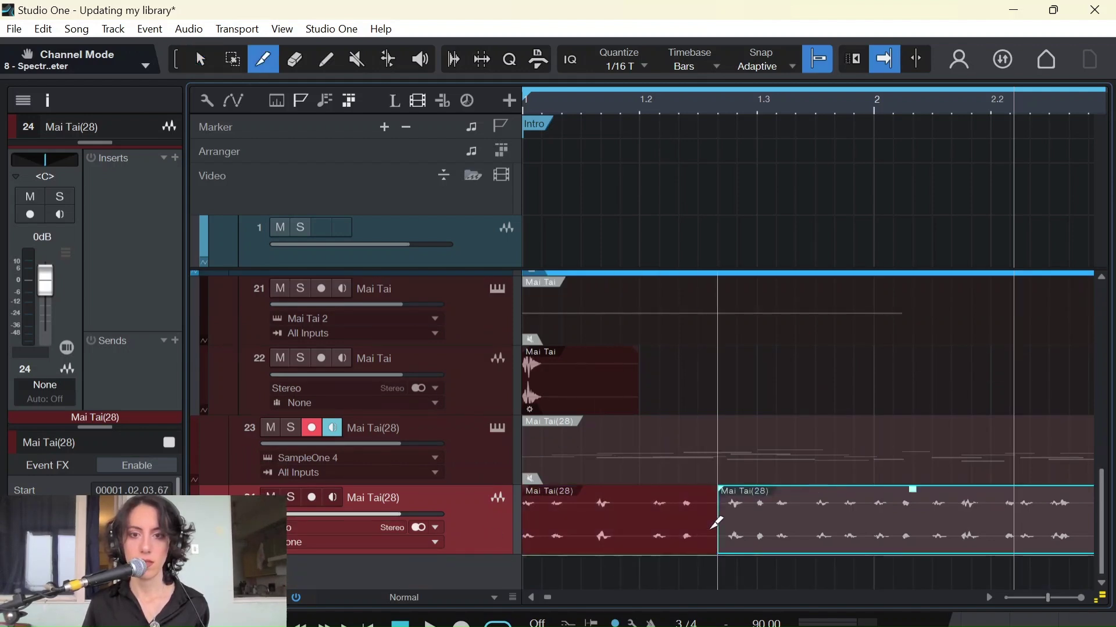
key(w)
click(688, 525)
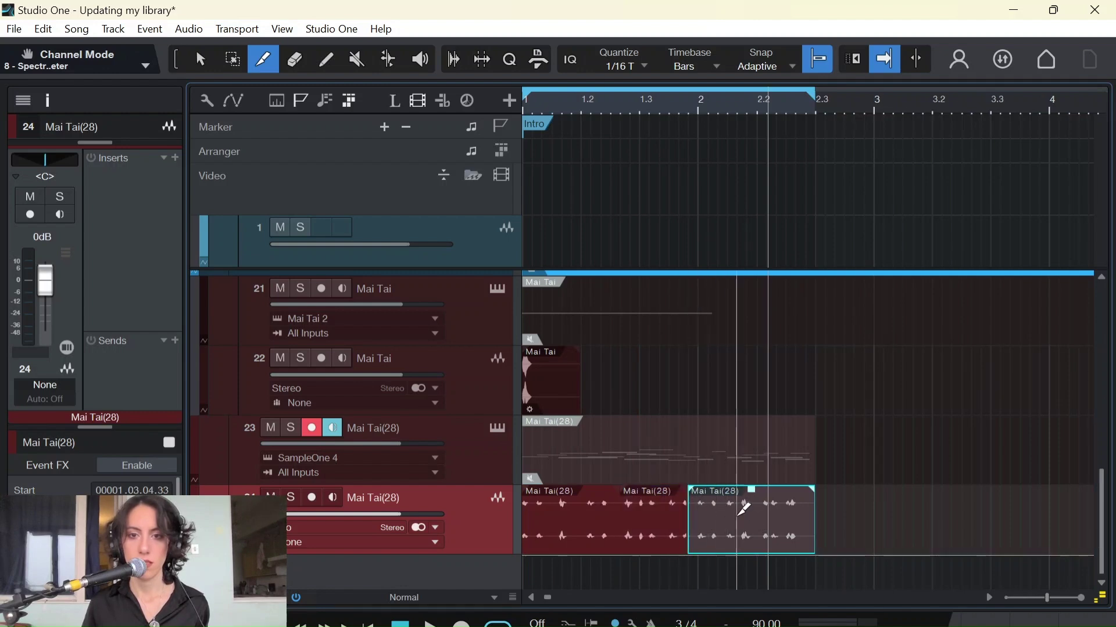
click(757, 511)
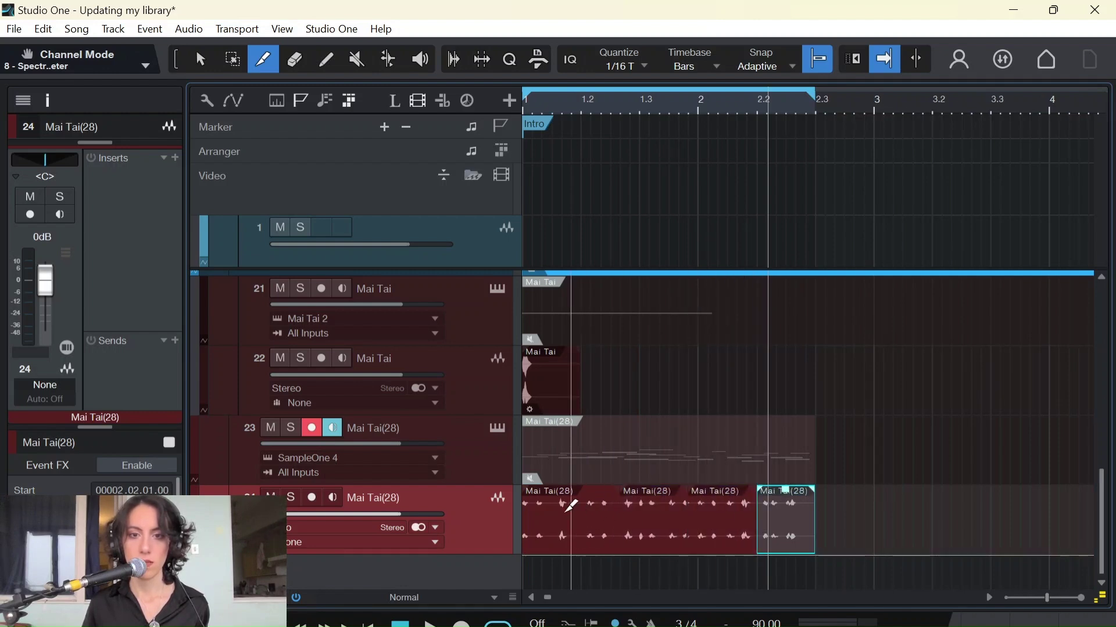
click(556, 510)
- Switch to the Arrow tool and select the third slice of the bounced Mai Tai(28) audio on track 24
click(198, 66)
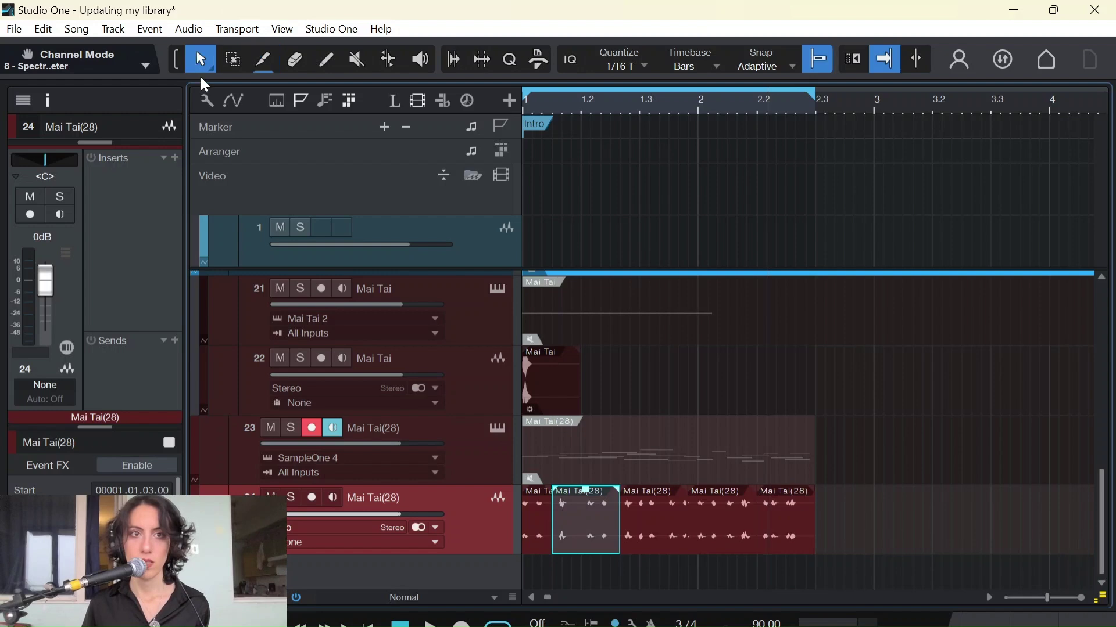
drag(904, 531, 274, 481)
click(946, 504)
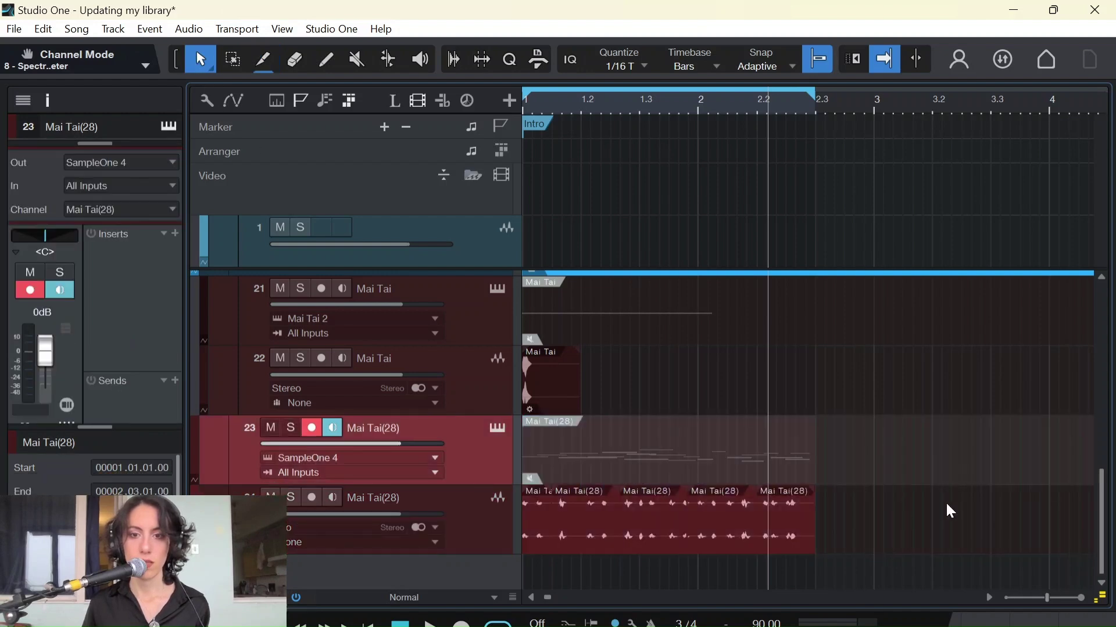
click(632, 533)
click(599, 530)
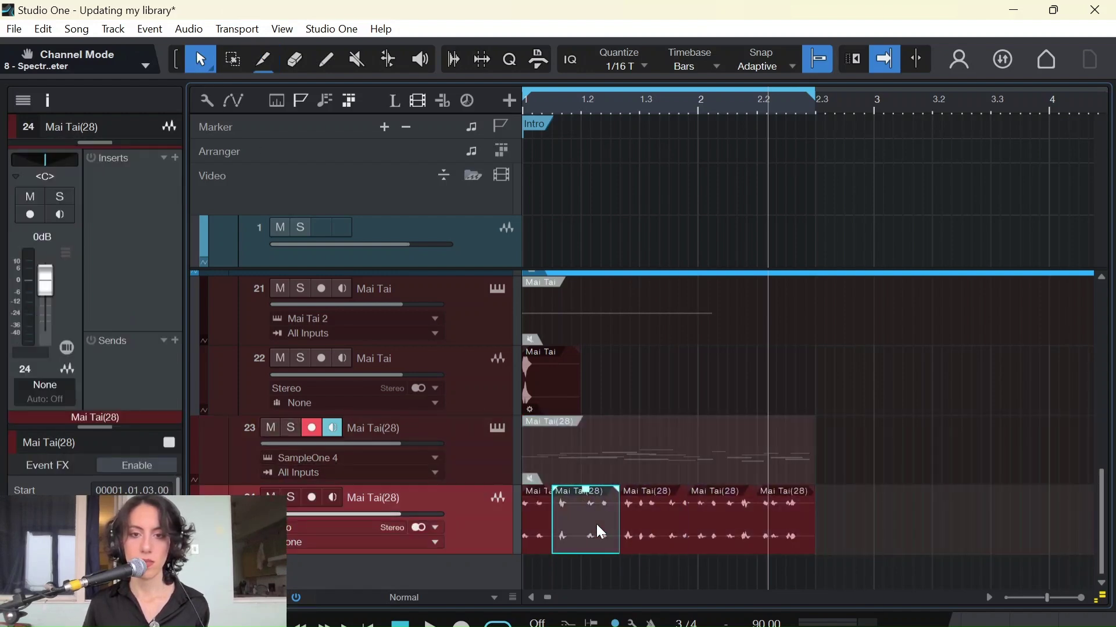
click(649, 519)
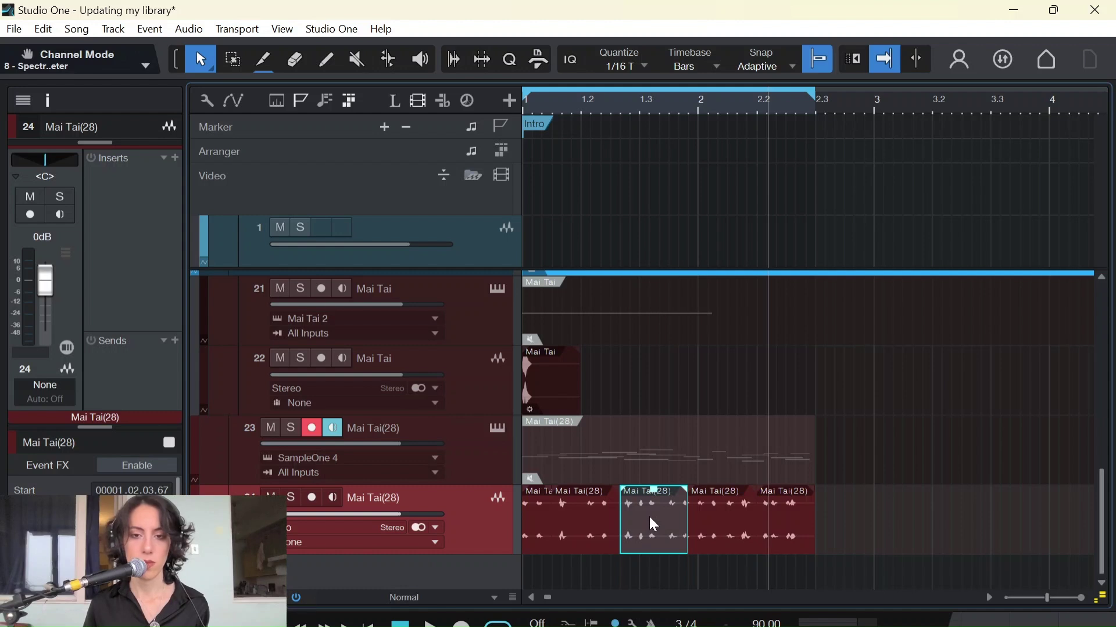